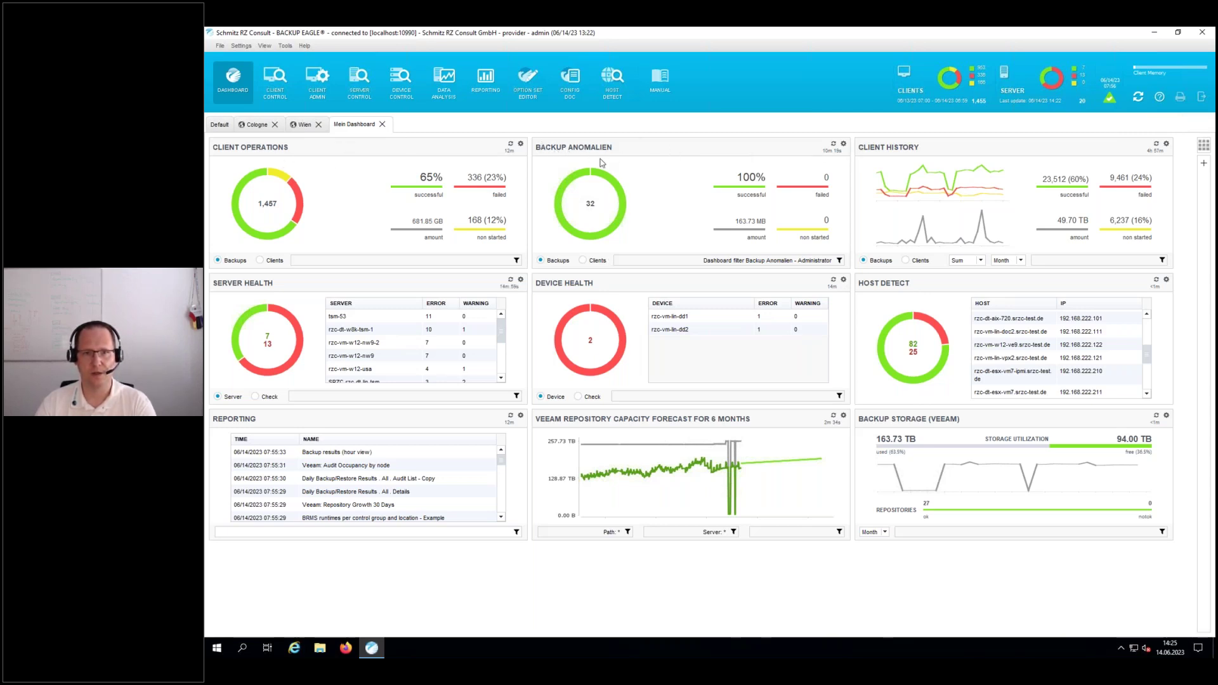
Open the Backup Anomalien results, view the details of the first rzc-dt-w10-dev3_ibkp backup, and close them.
left_click_drag(652, 149, 656, 223)
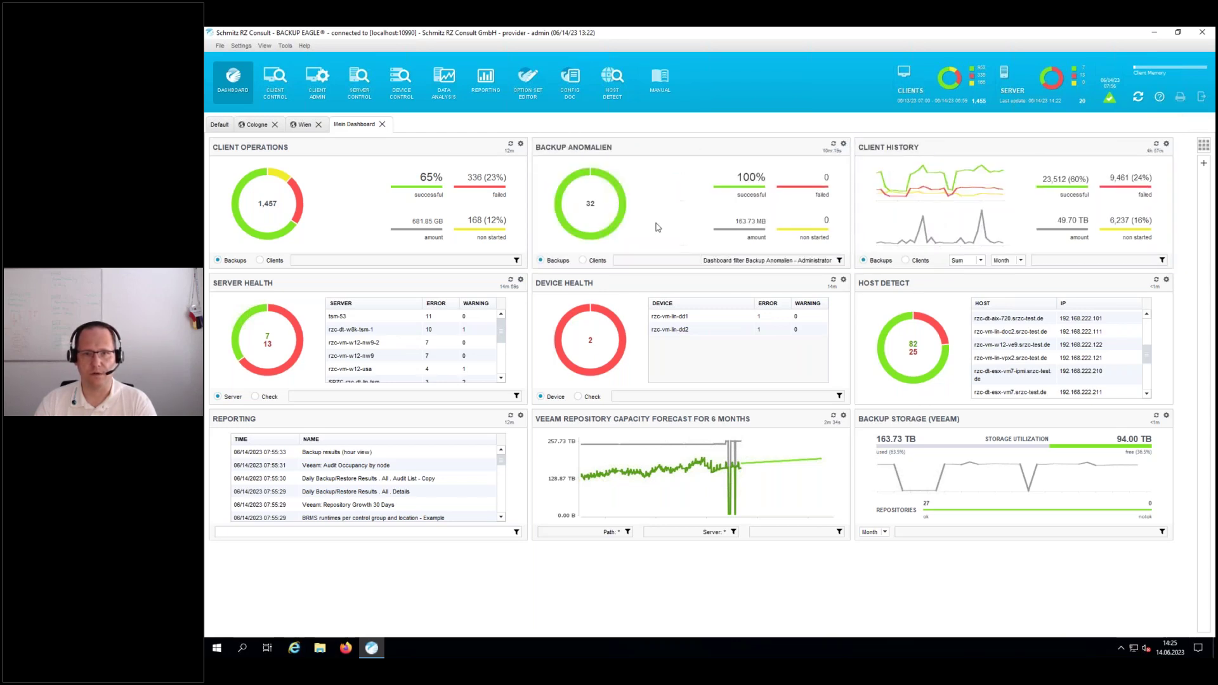
left_click(595, 211)
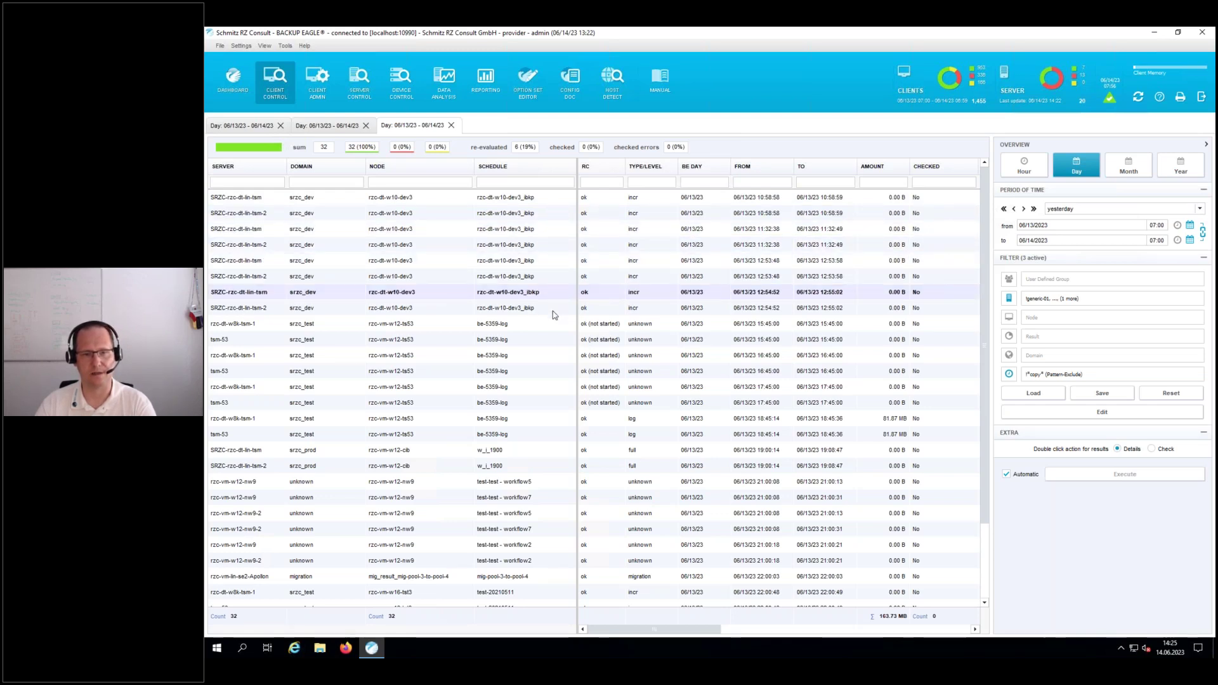
double_click(543, 197)
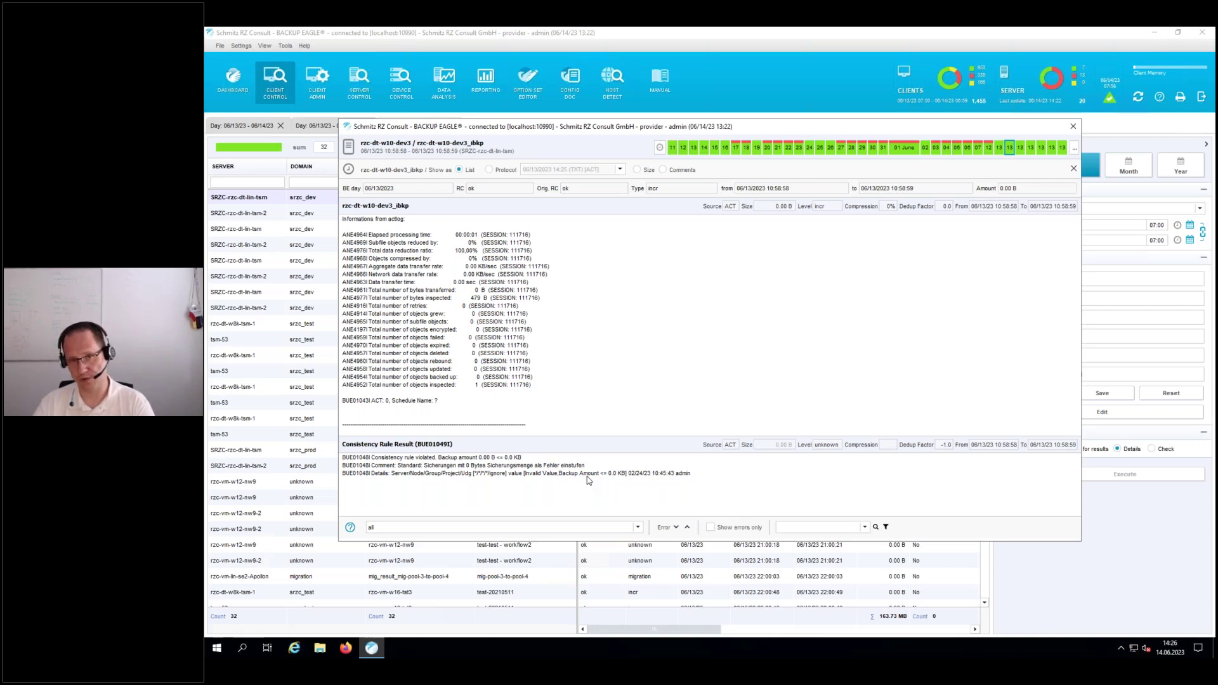
left_click(1072, 126)
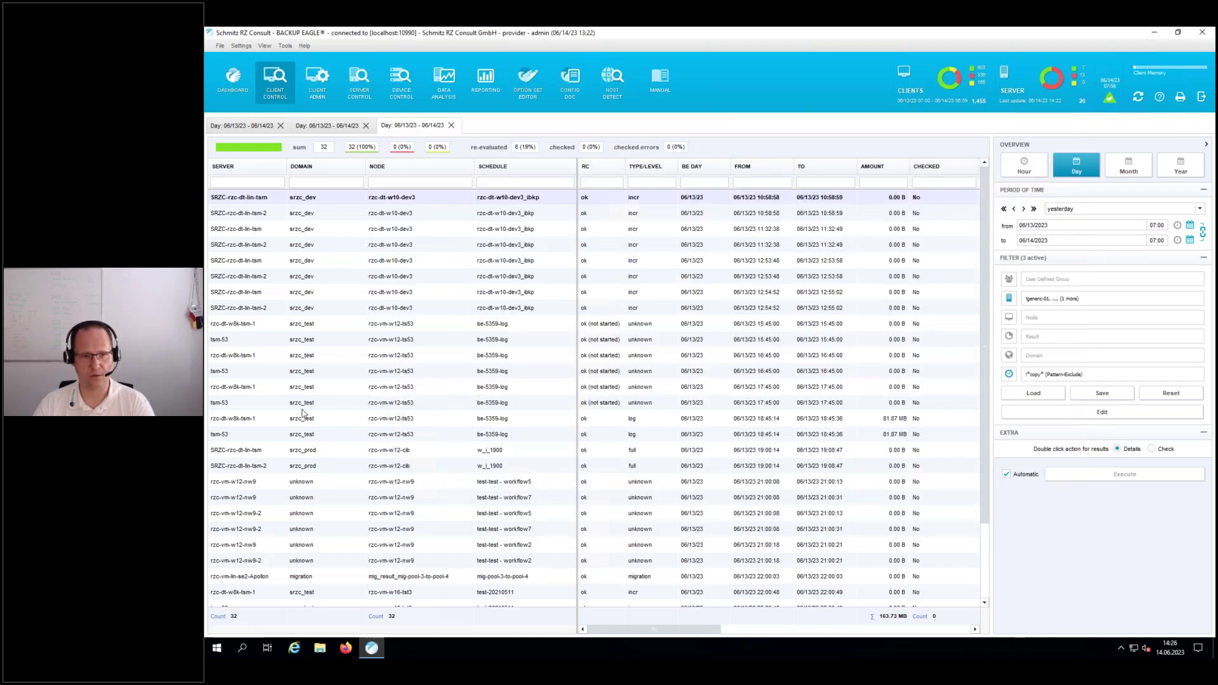
View the details of the be-5359-log backup on rzc-dt-w8k-tsm-1 at 18:45:14, including its size chart, and close them.
double_click(631, 418)
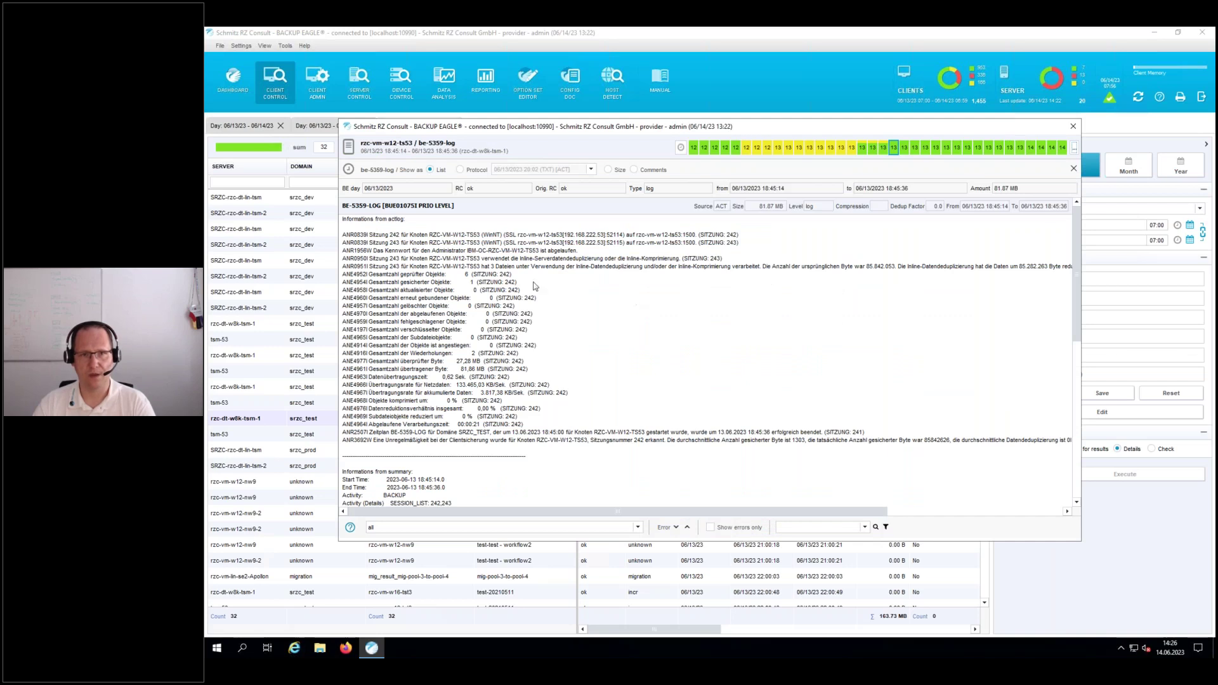
left_click(615, 170)
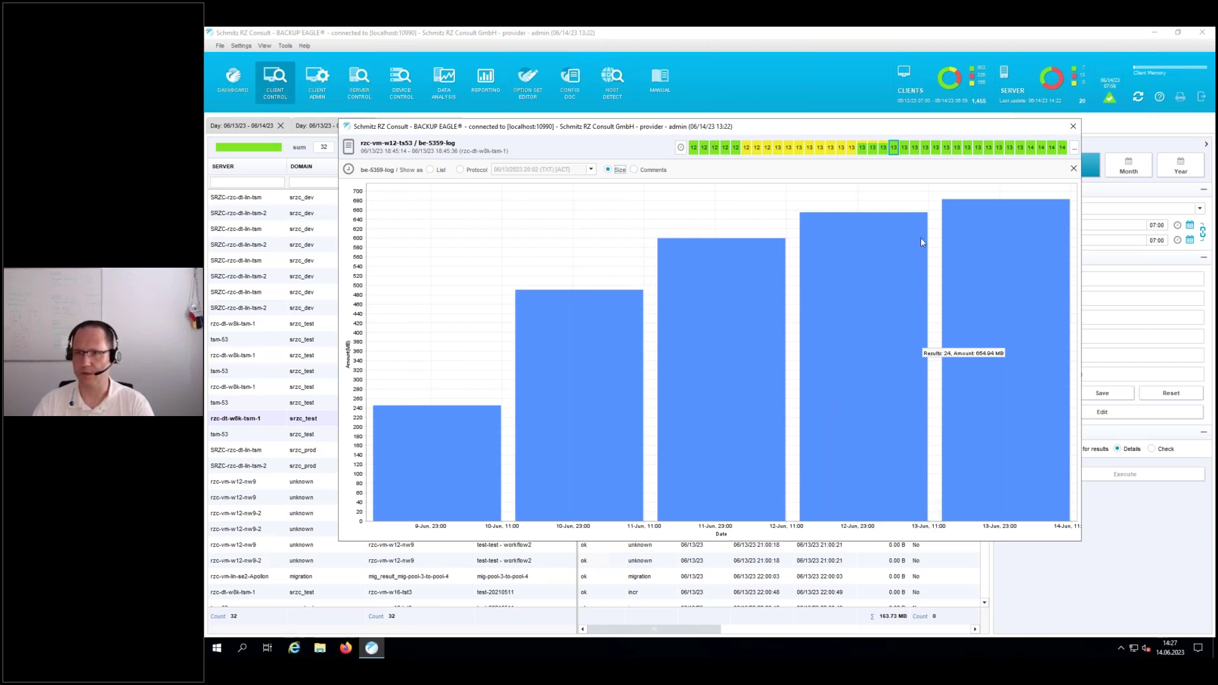
left_click(1072, 126)
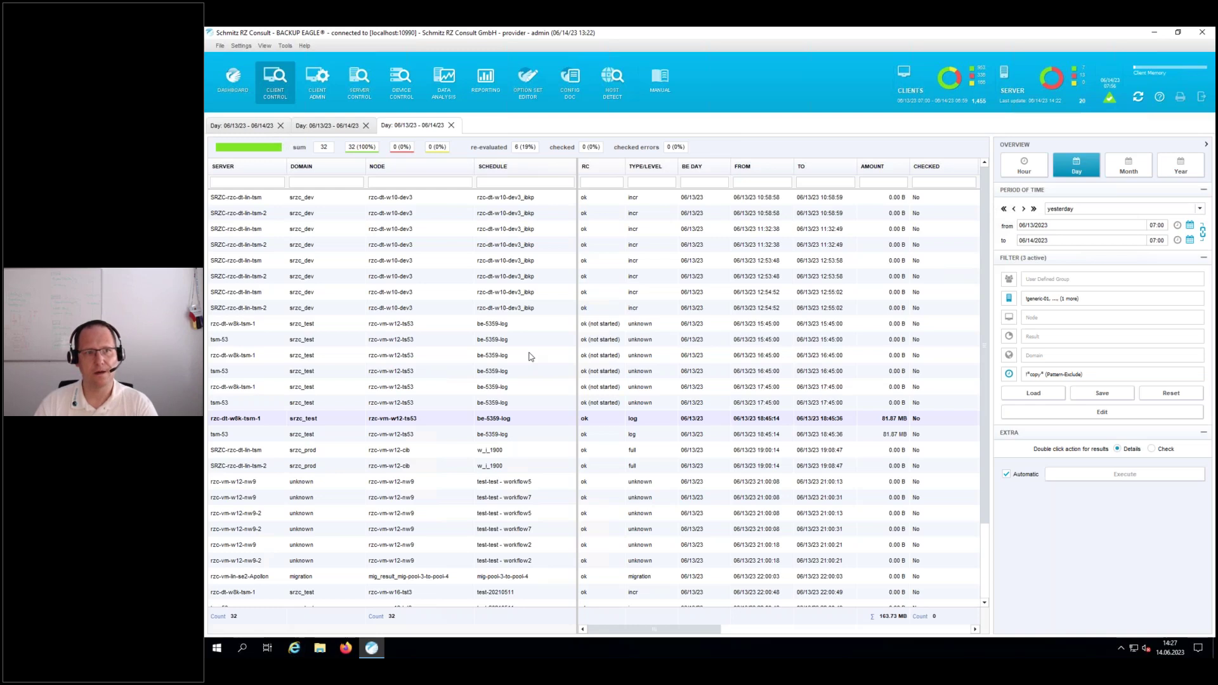
Close the two anomaly result views and filter the remaining day overview to backups that were not started.
left_click(453, 126)
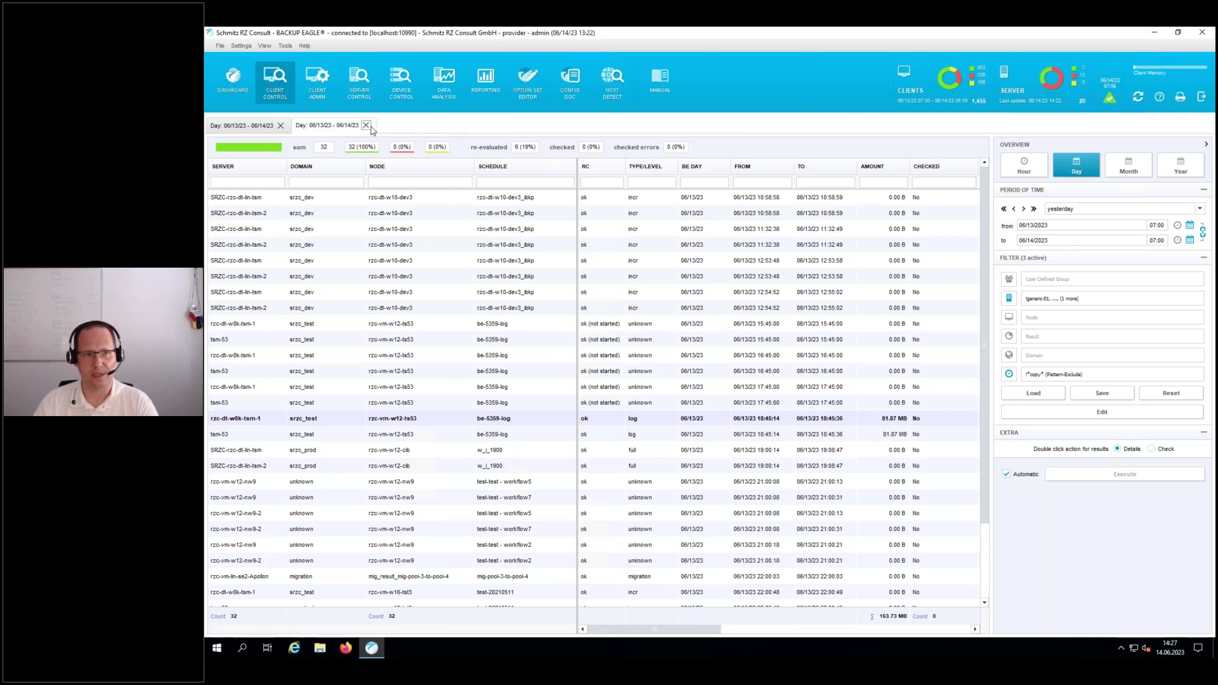
left_click(366, 125)
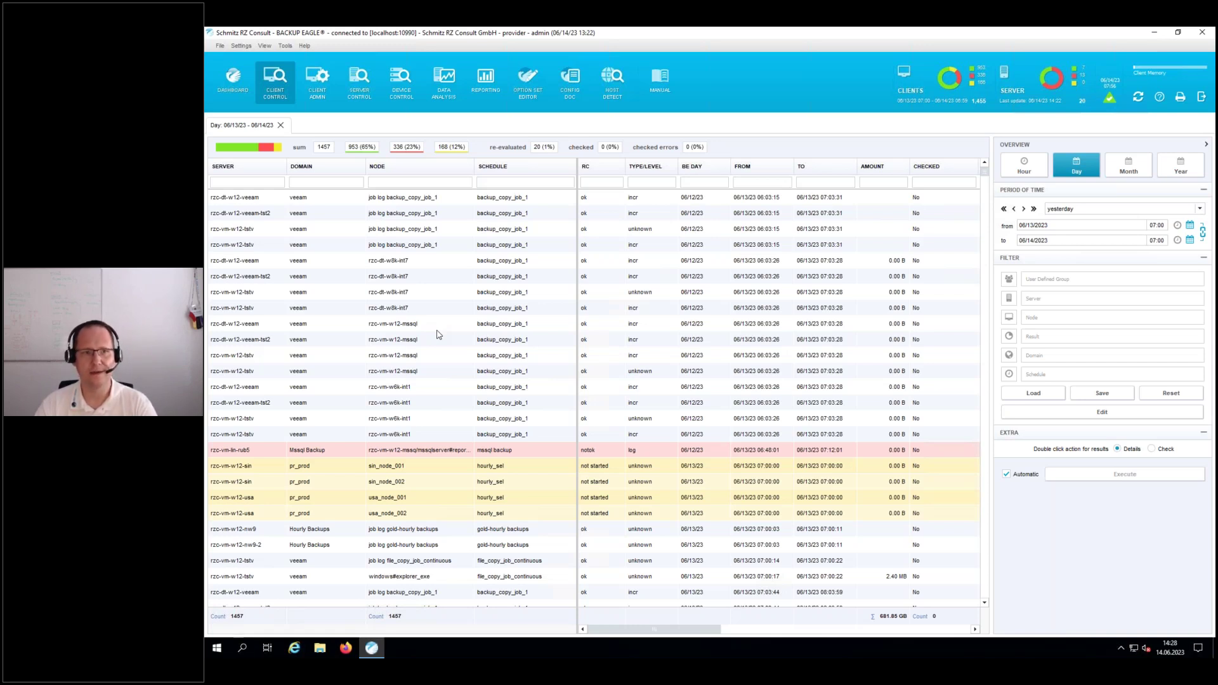
left_click(452, 147)
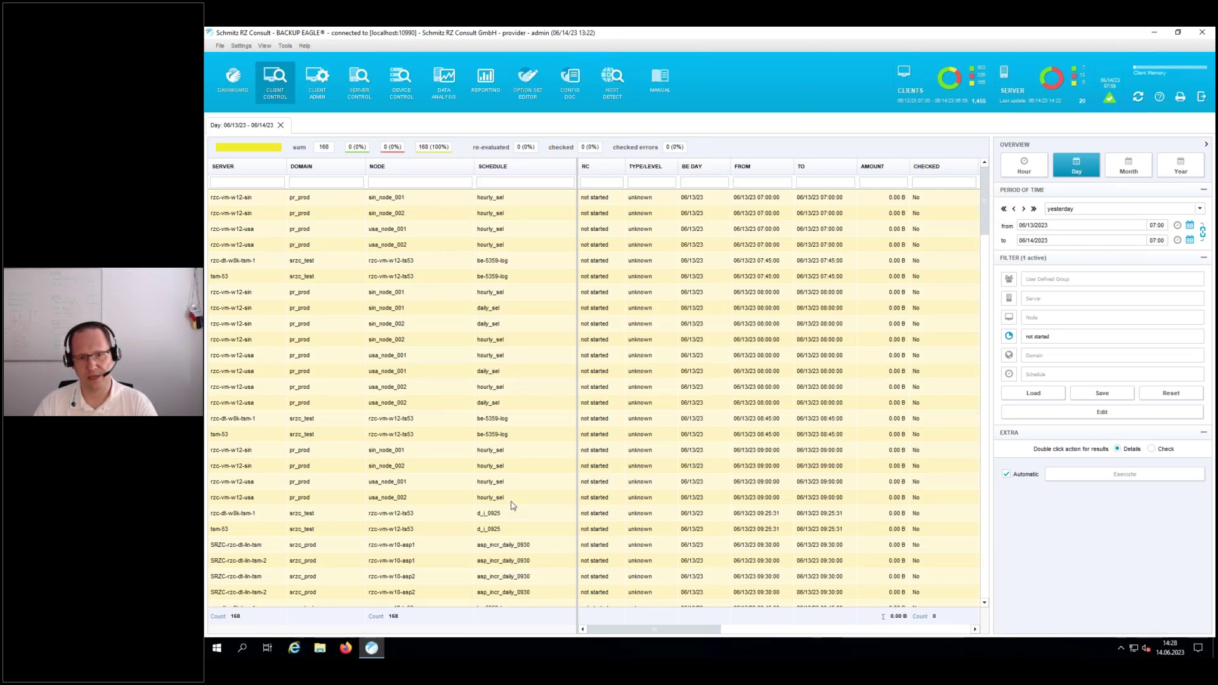
Look through the whole list of not started backups and return to its beginning.
scroll(512, 504, "down", 6)
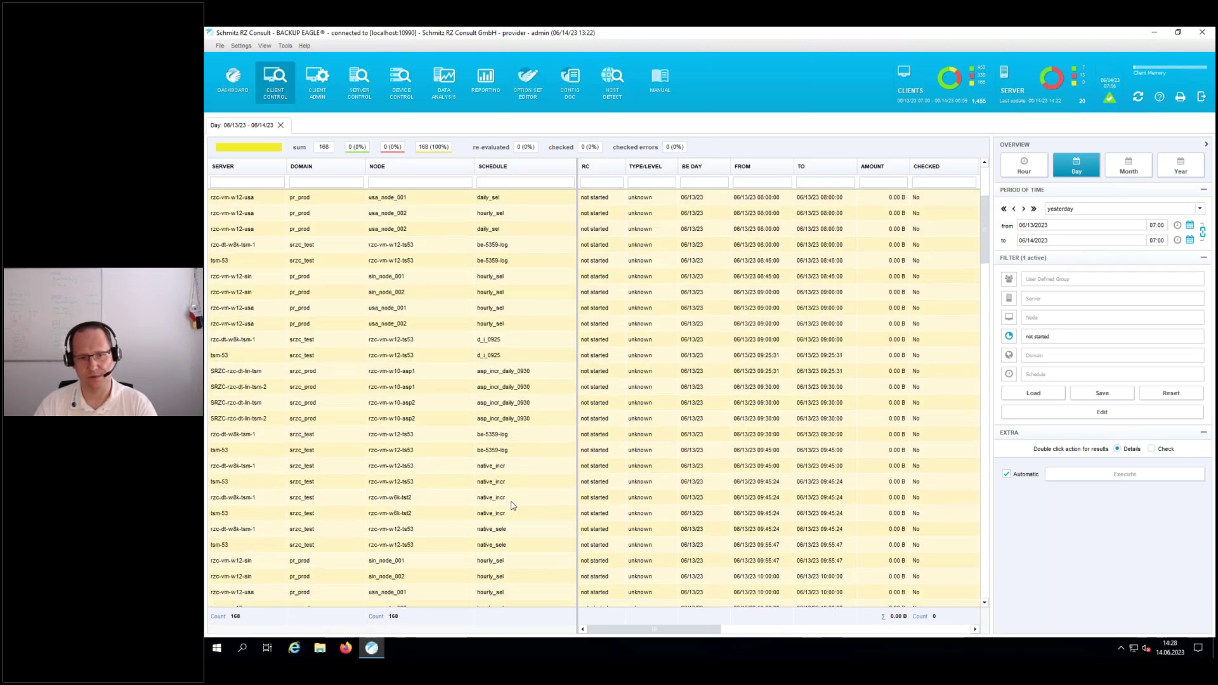
scroll(512, 504, "down", 3)
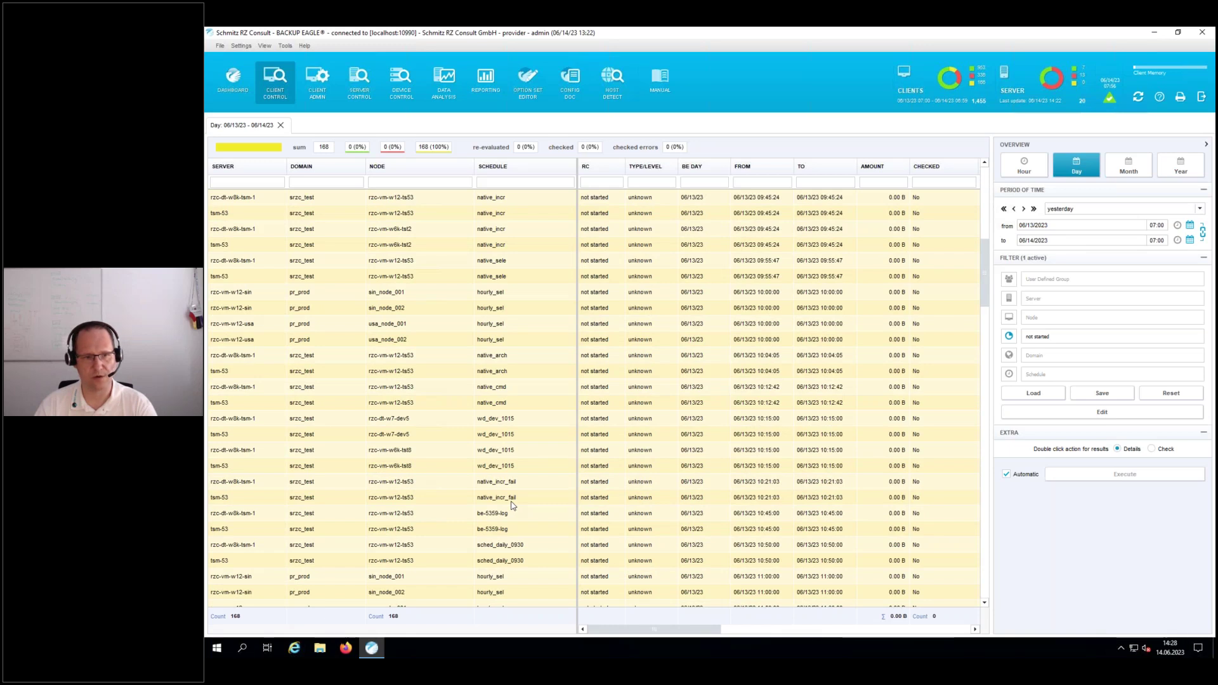
scroll(513, 504, "down", 6)
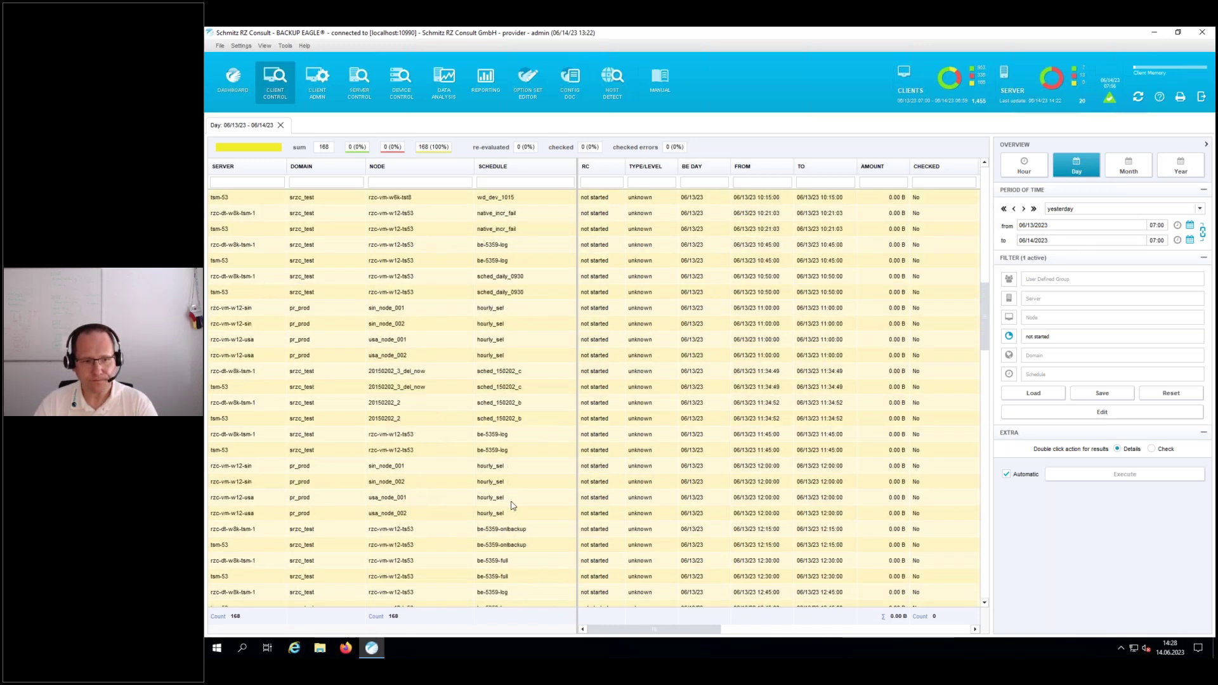
scroll(513, 505, "down", 10)
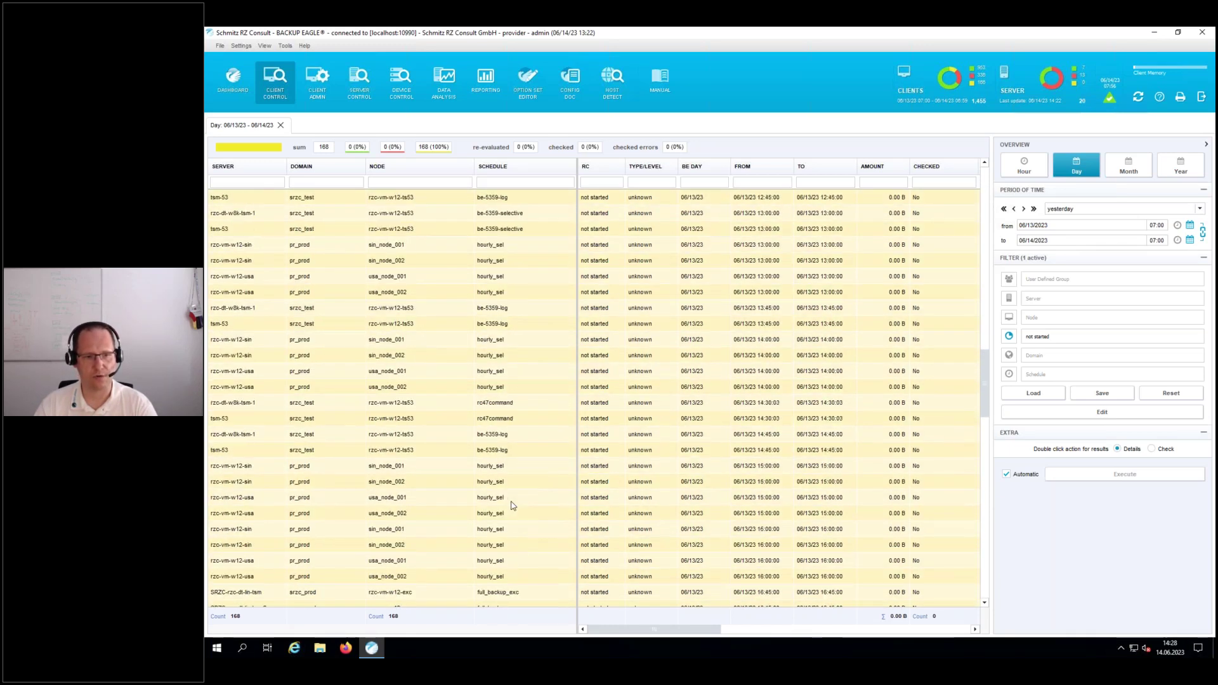
scroll(513, 505, "down", 8)
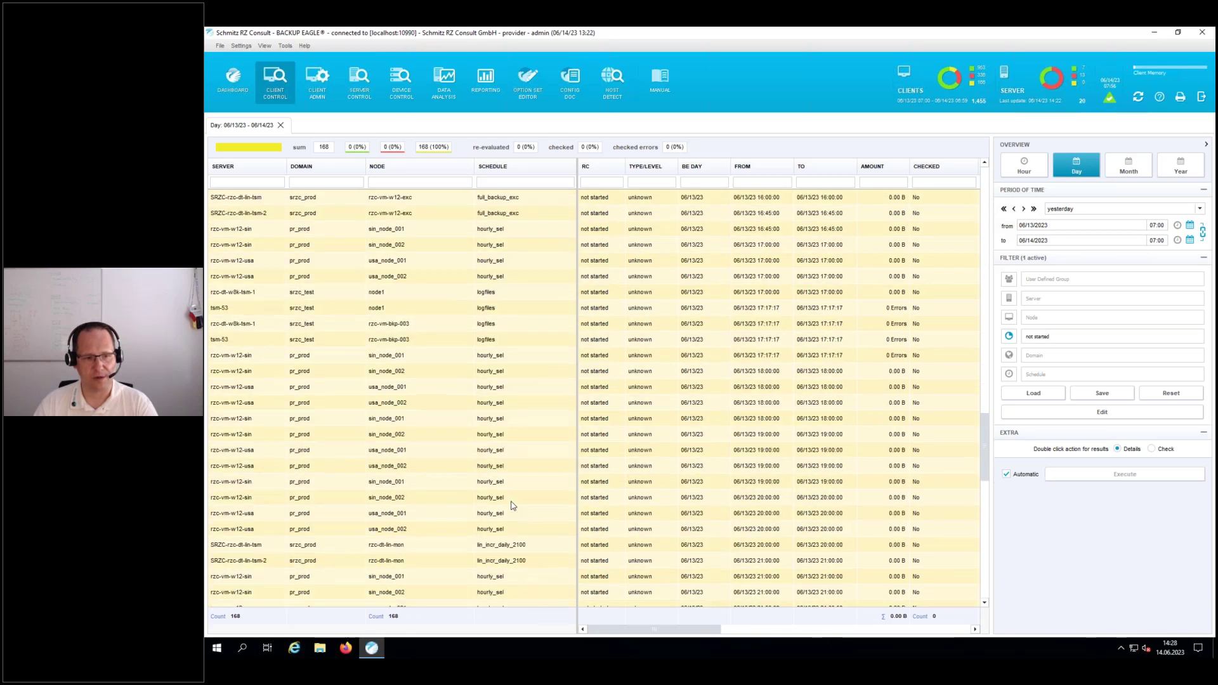
scroll(513, 505, "down", 10)
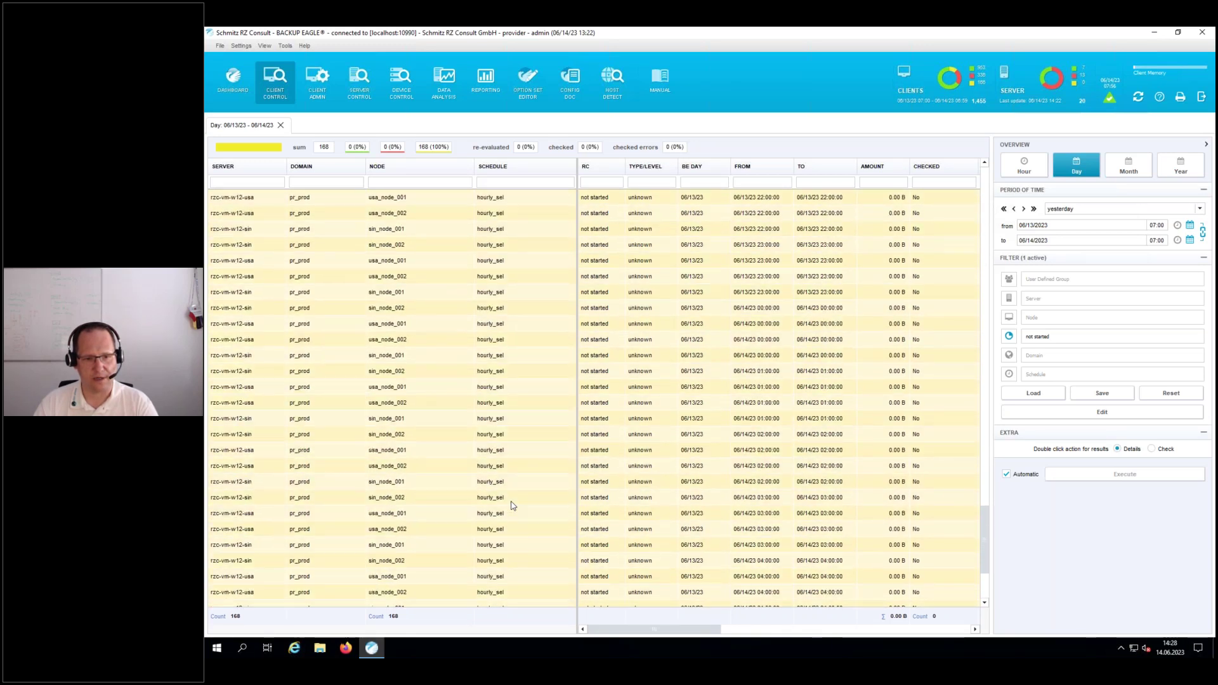
scroll(513, 505, "down", 4)
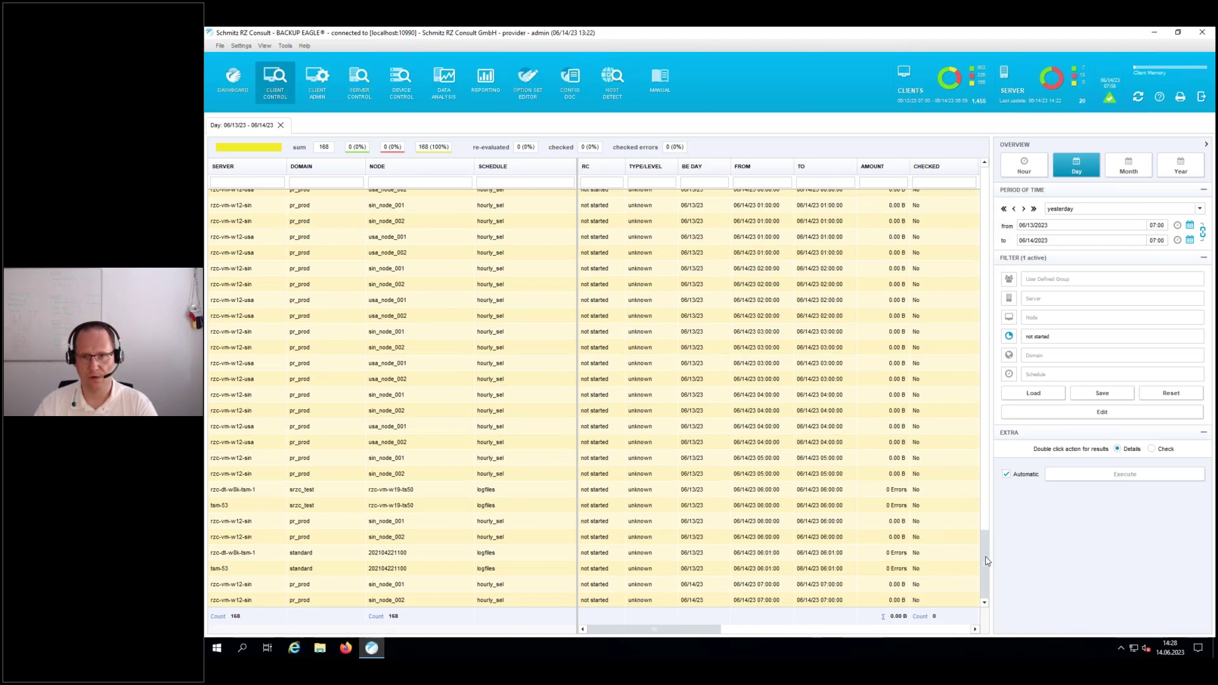
scroll(984, 565, "up", 10)
scroll(972, 283, "up", 15)
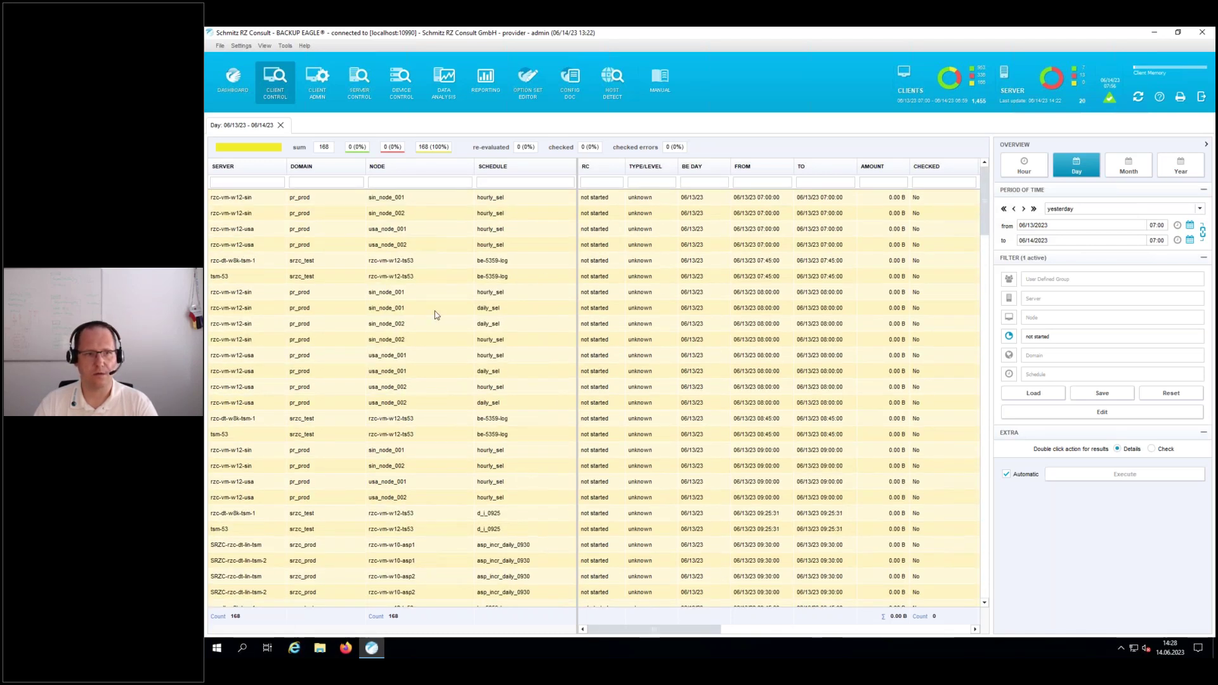
View the details of the not started be-5359-log backup on tsm-53 as a list and close them.
left_click(488, 277)
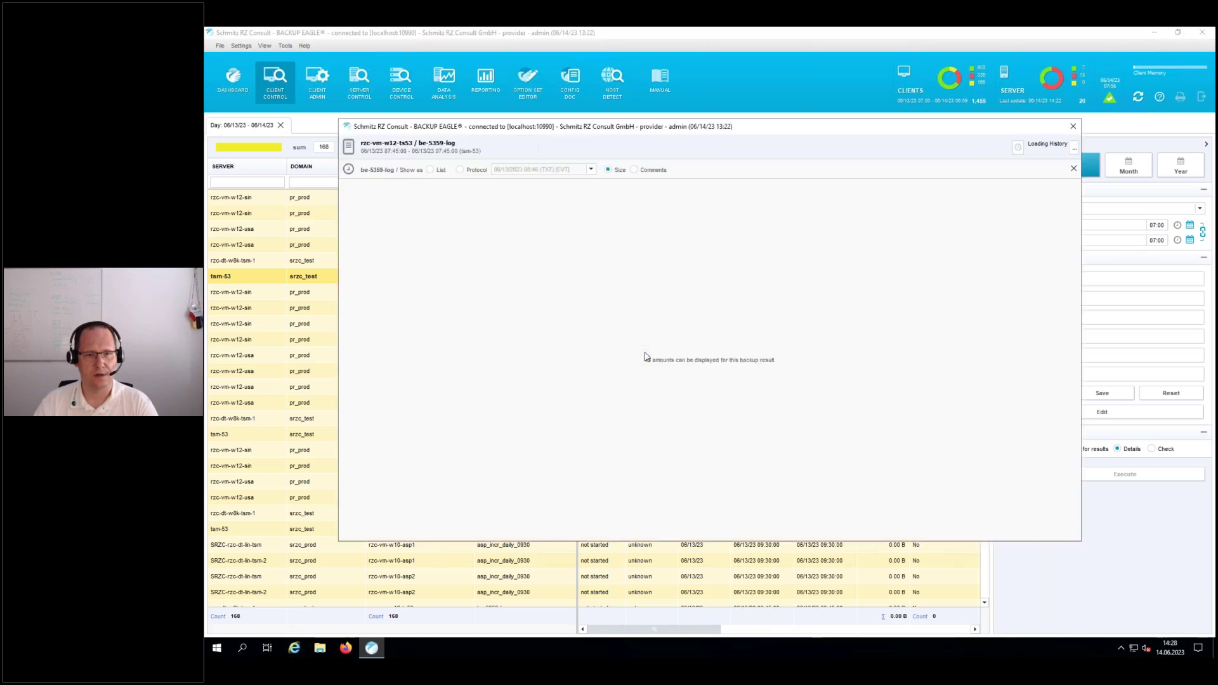
left_click(431, 170)
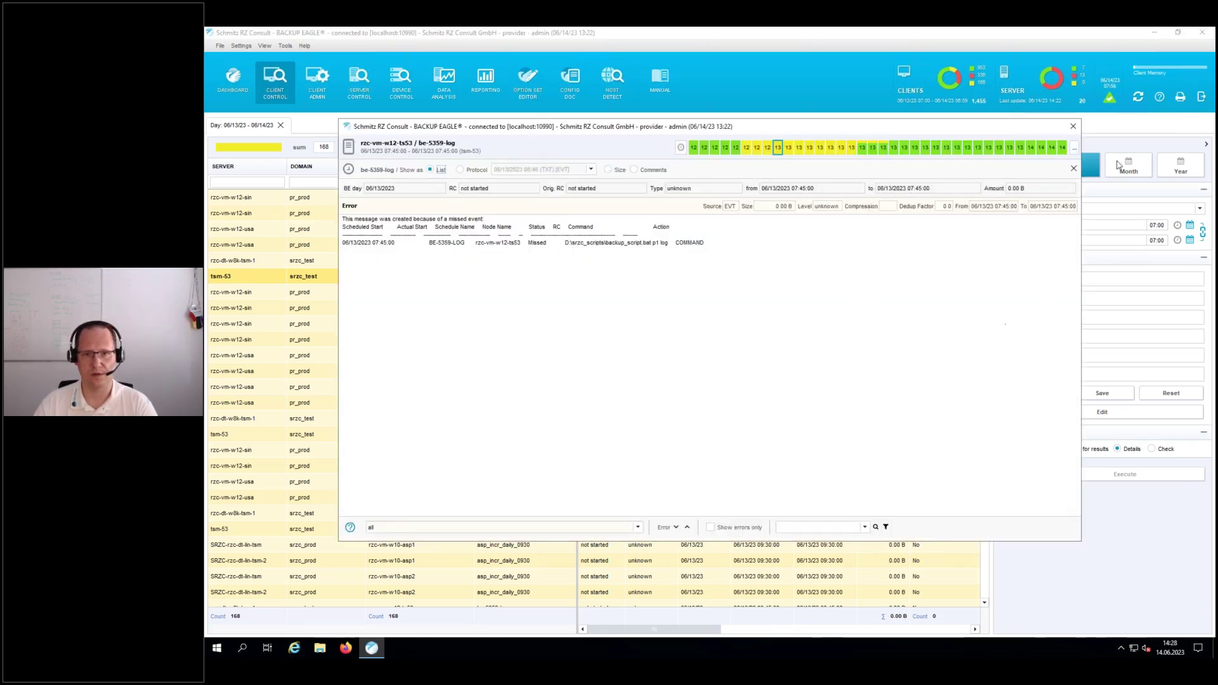
left_click(1073, 127)
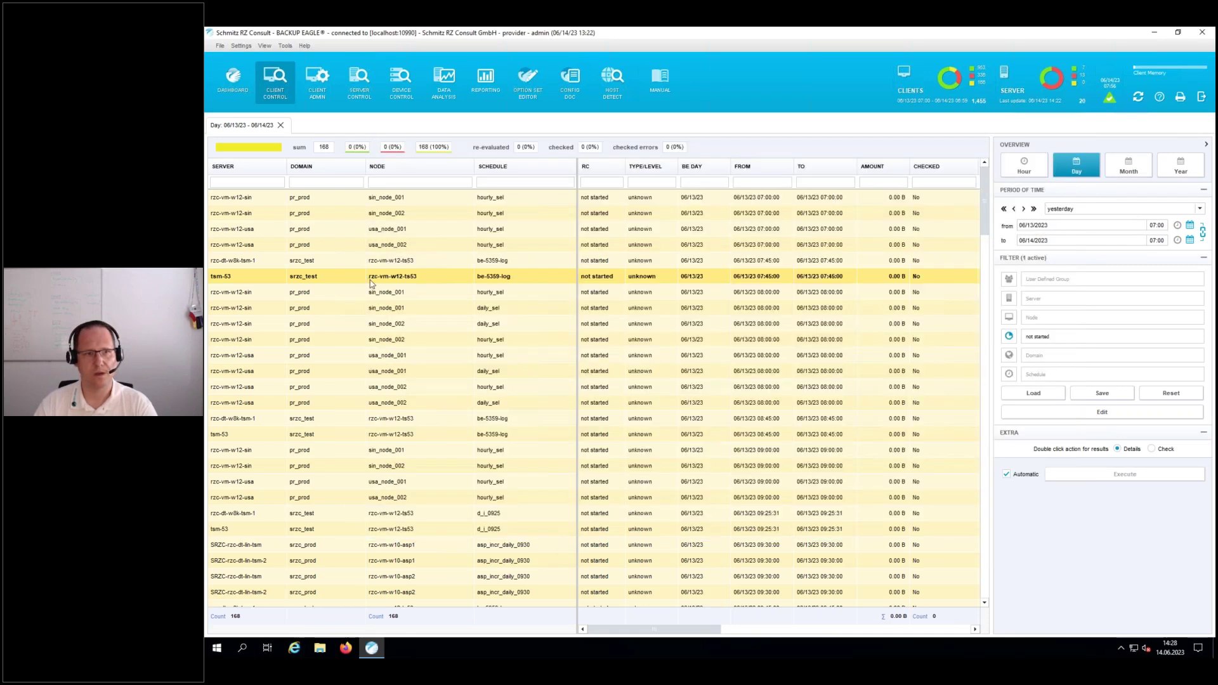
Clear the not started filter and show the monthly overview for server rzc-dt-w12-veeam only.
left_click(1179, 396)
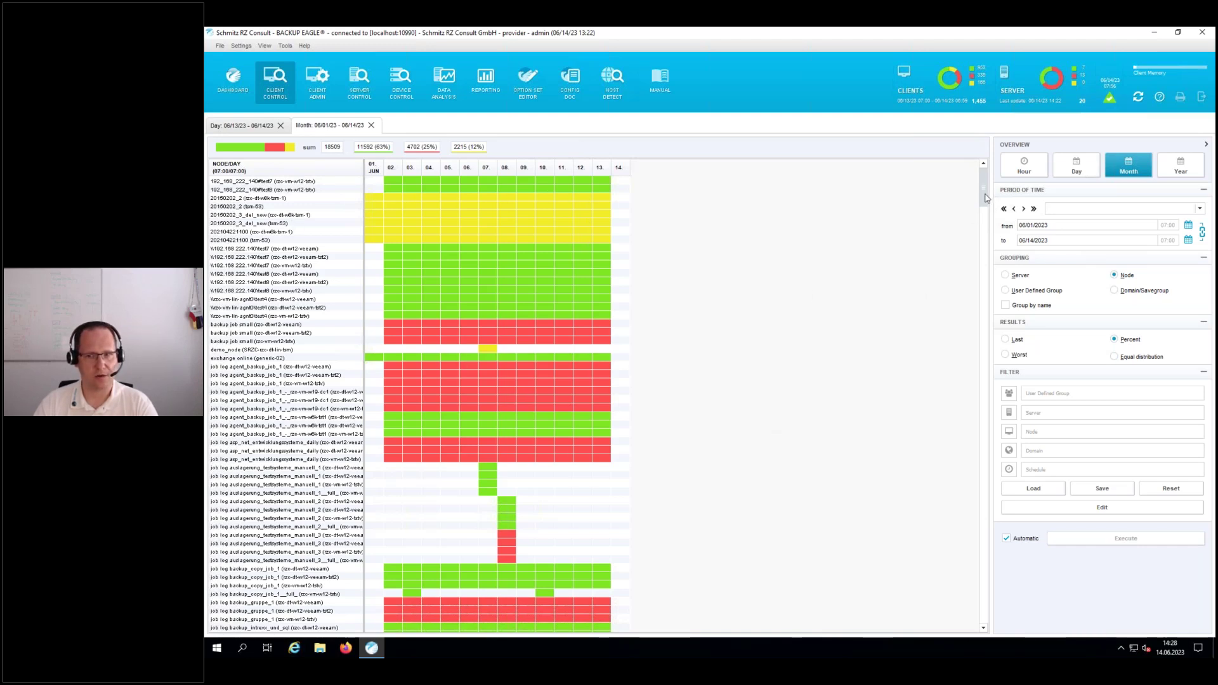
left_click(1011, 411)
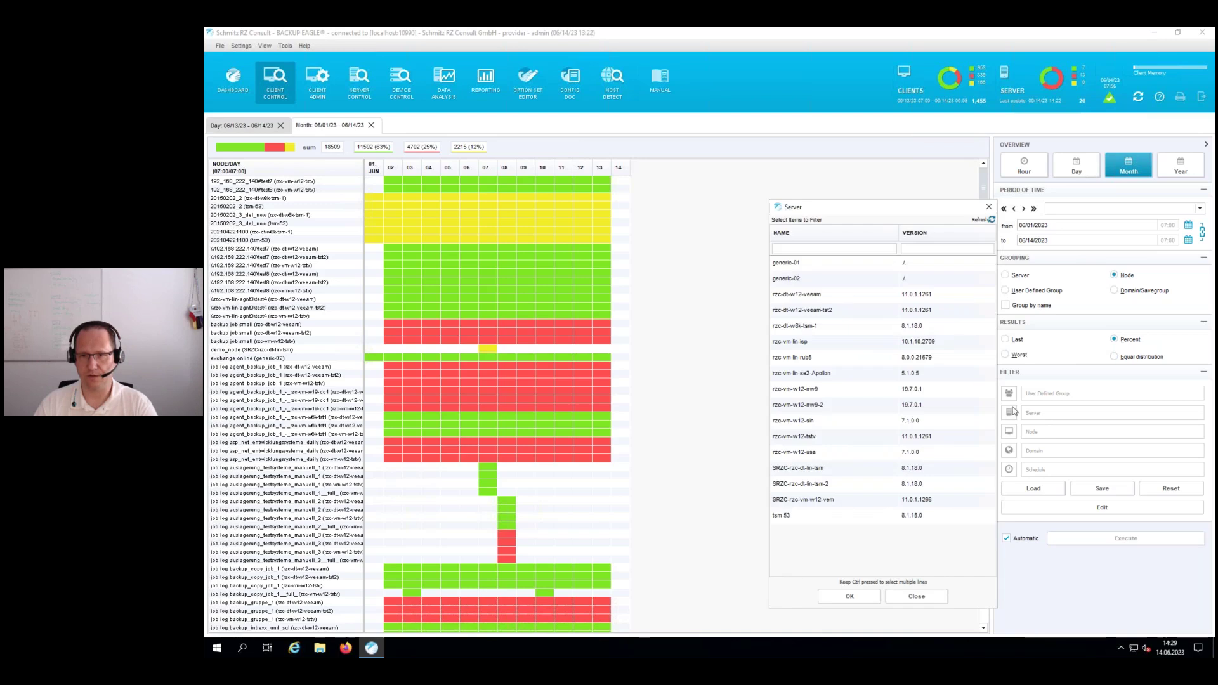
double_click(816, 294)
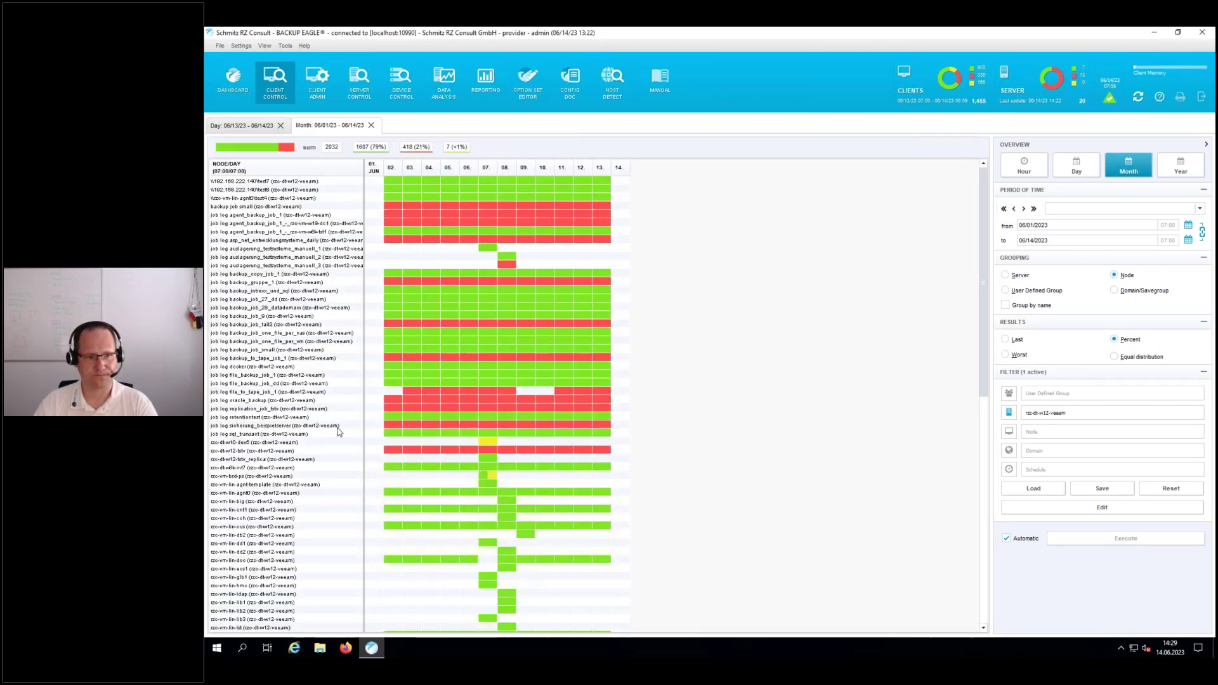
Drill down to the June 7 result of node rzc-dt-w10-dev5, read its not started message and result history, and close the details.
double_click(493, 448)
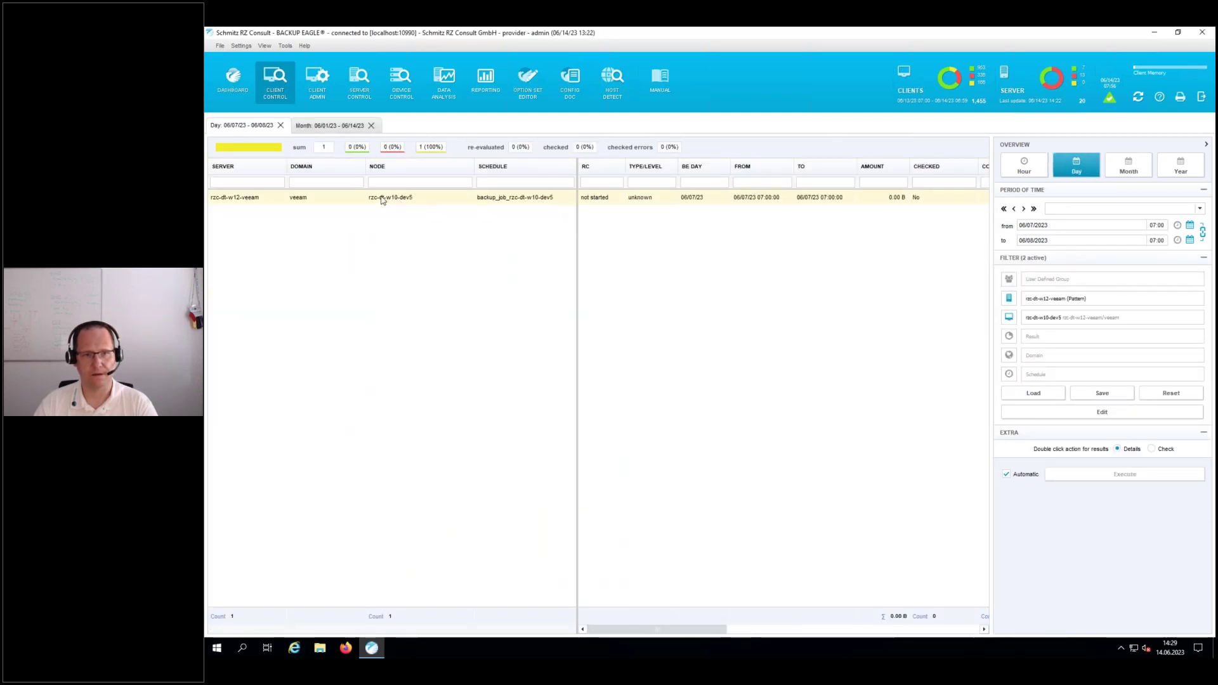
double_click(505, 198)
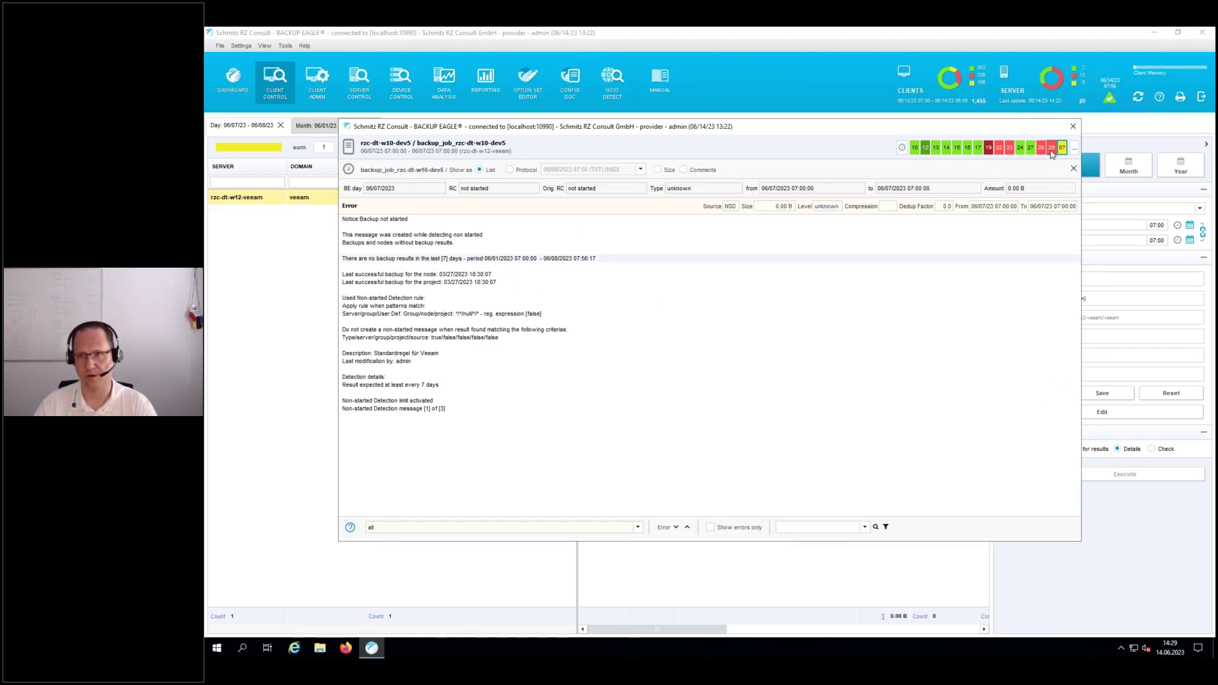
mouse_move(1051, 154)
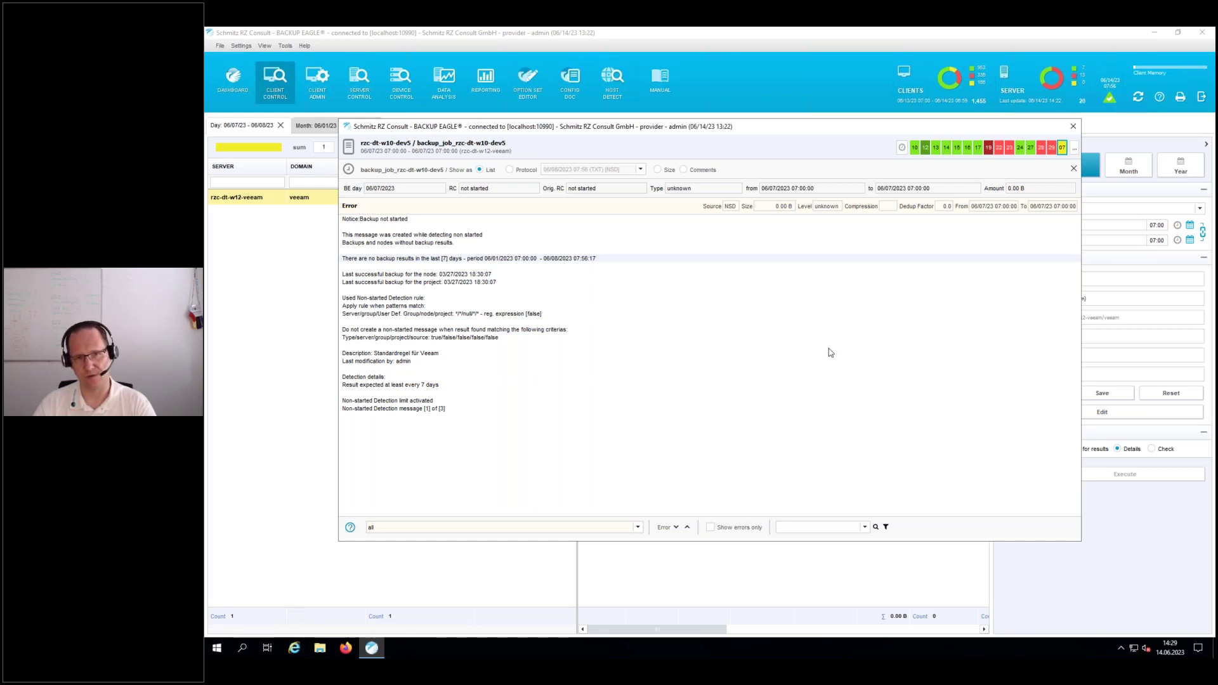
left_click(1073, 128)
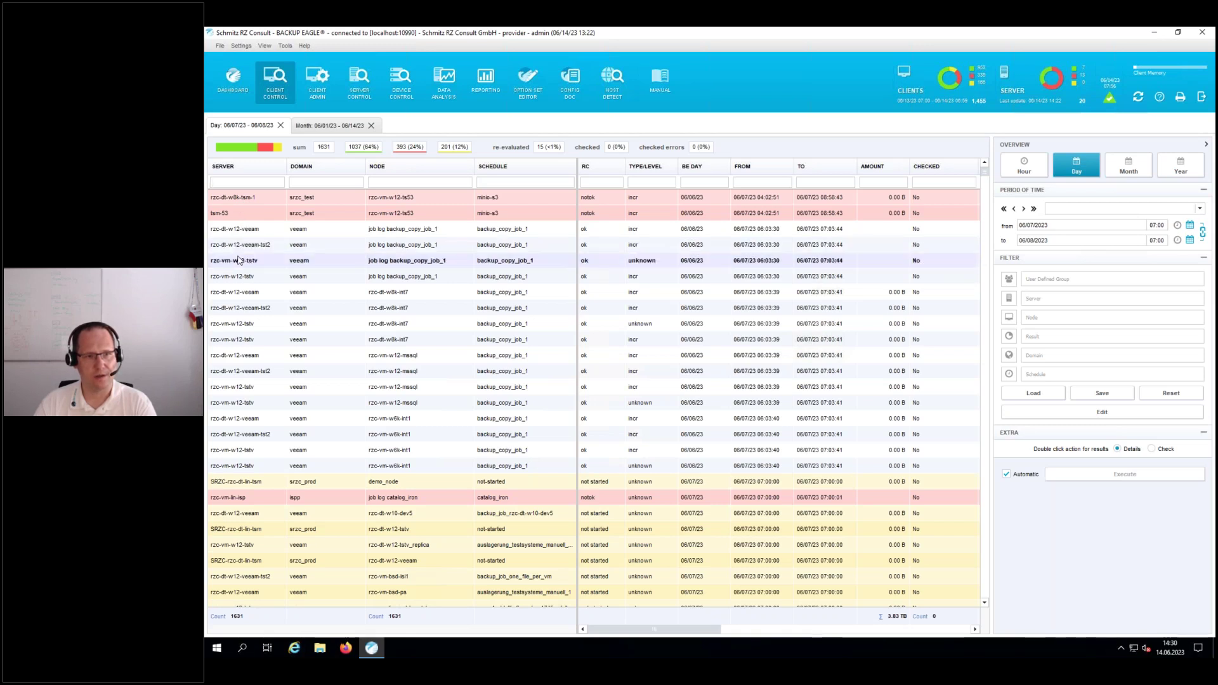
Look through the daily client results from June 7, comparing the ok, failed and not started backups.
left_click(241, 292)
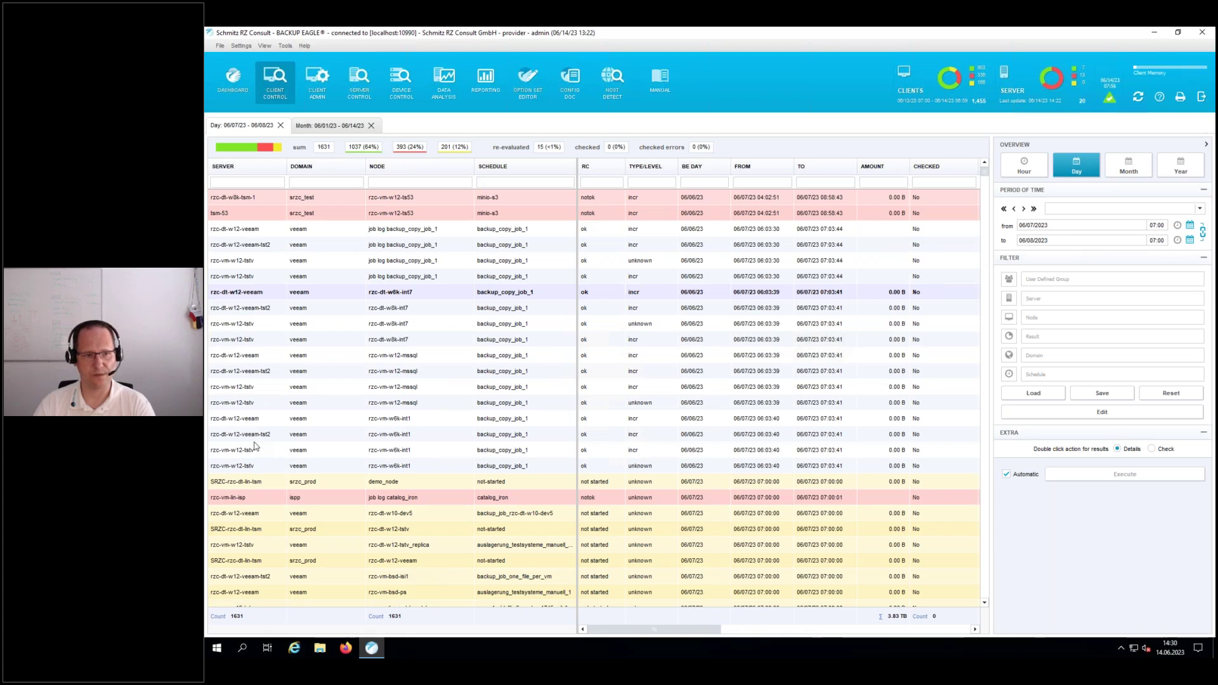
left_click(254, 497)
scroll(255, 504, "down", 2)
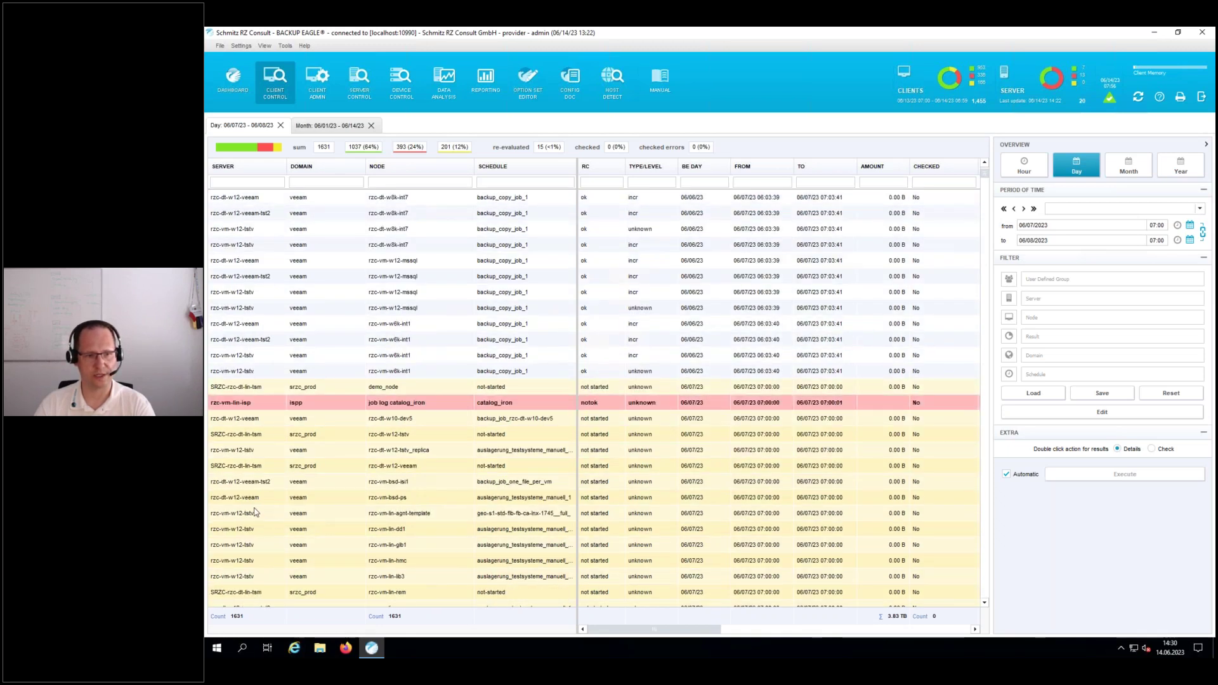
scroll(253, 512, "down", 7)
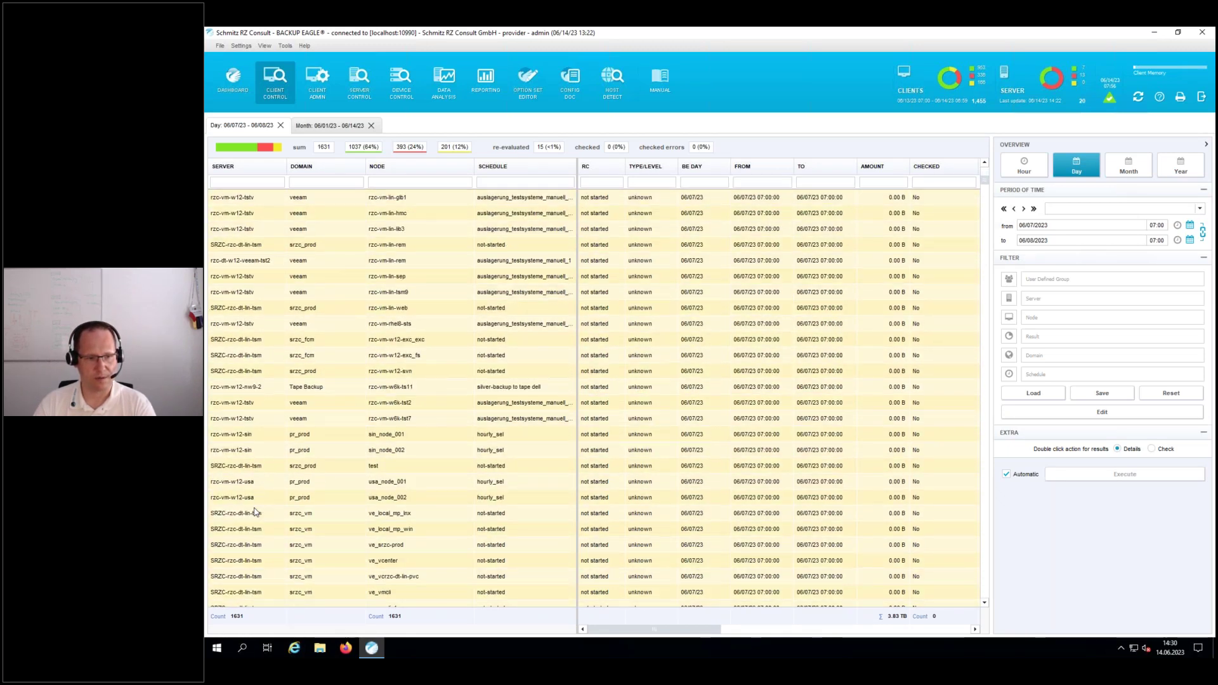
scroll(254, 512, "down", 4)
left_click(254, 498)
scroll(280, 490, "down", 1)
scroll(280, 490, "down", 5)
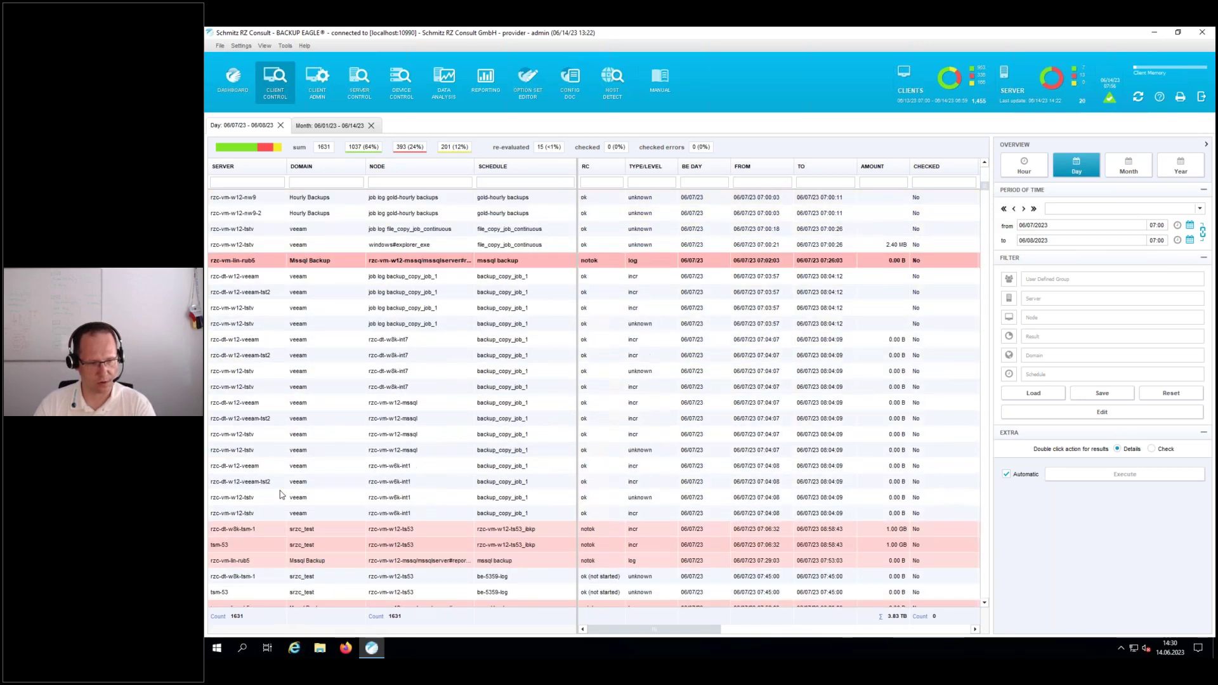
scroll(280, 490, "down", 1)
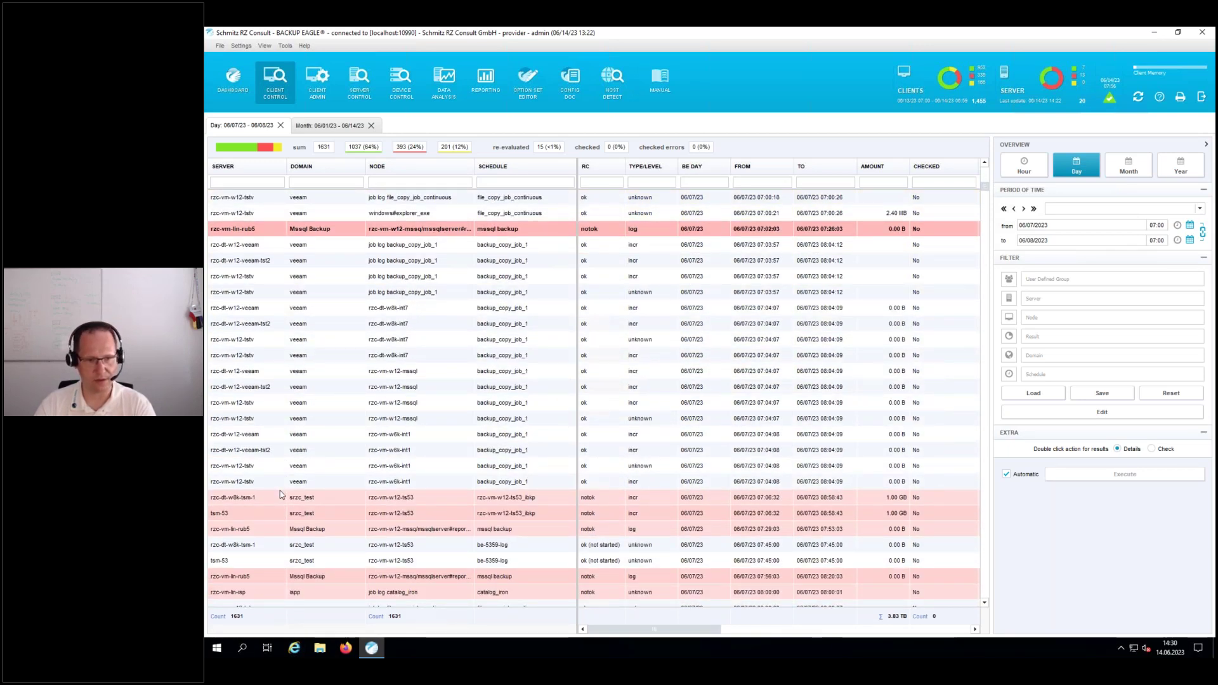
scroll(280, 490, "down", 4)
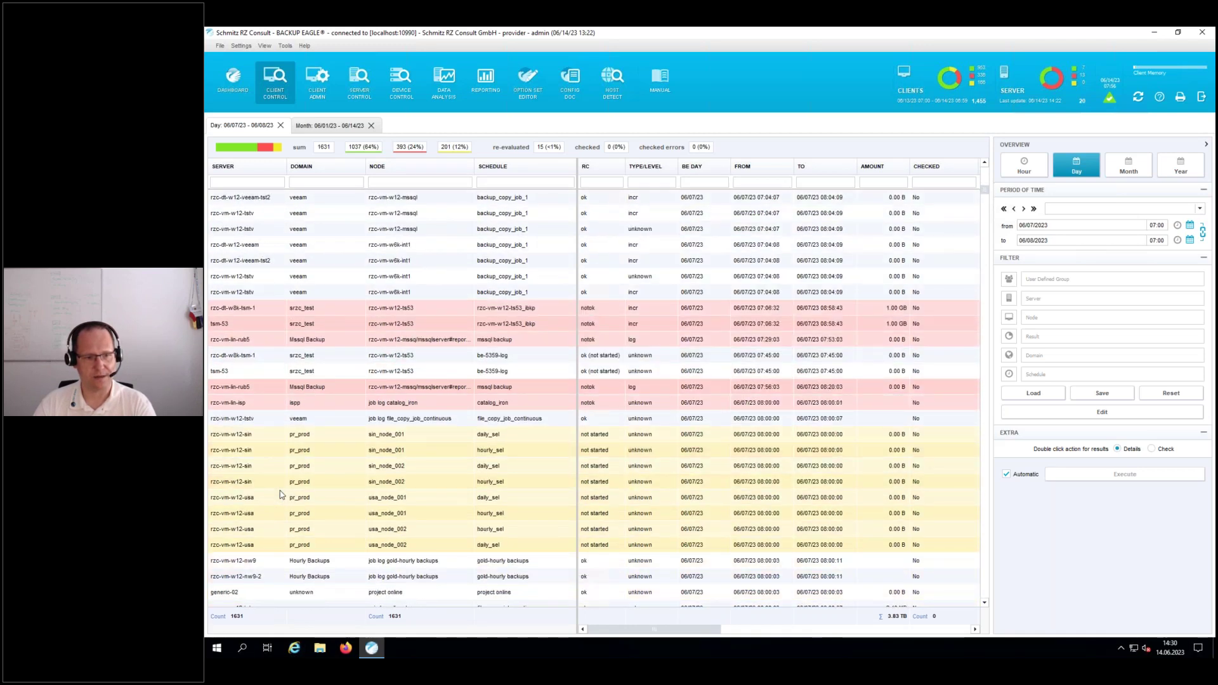
scroll(280, 495, "down", 2)
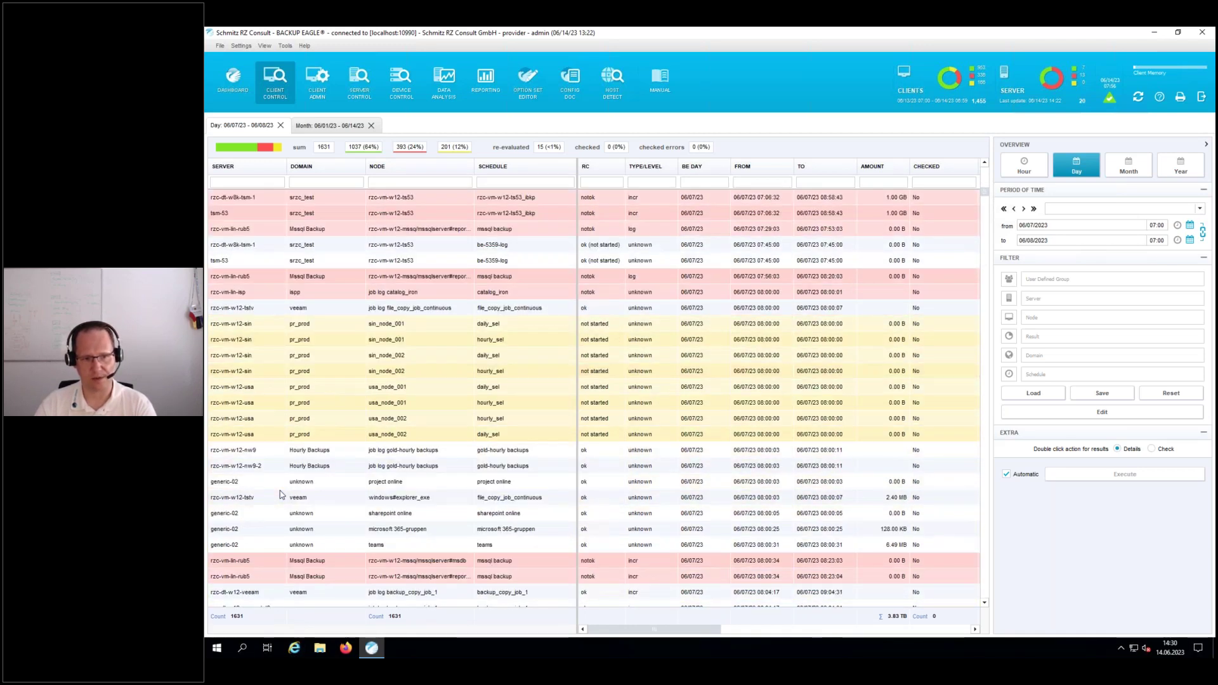
scroll(279, 490, "down", 3)
scroll(280, 494, "down", 2)
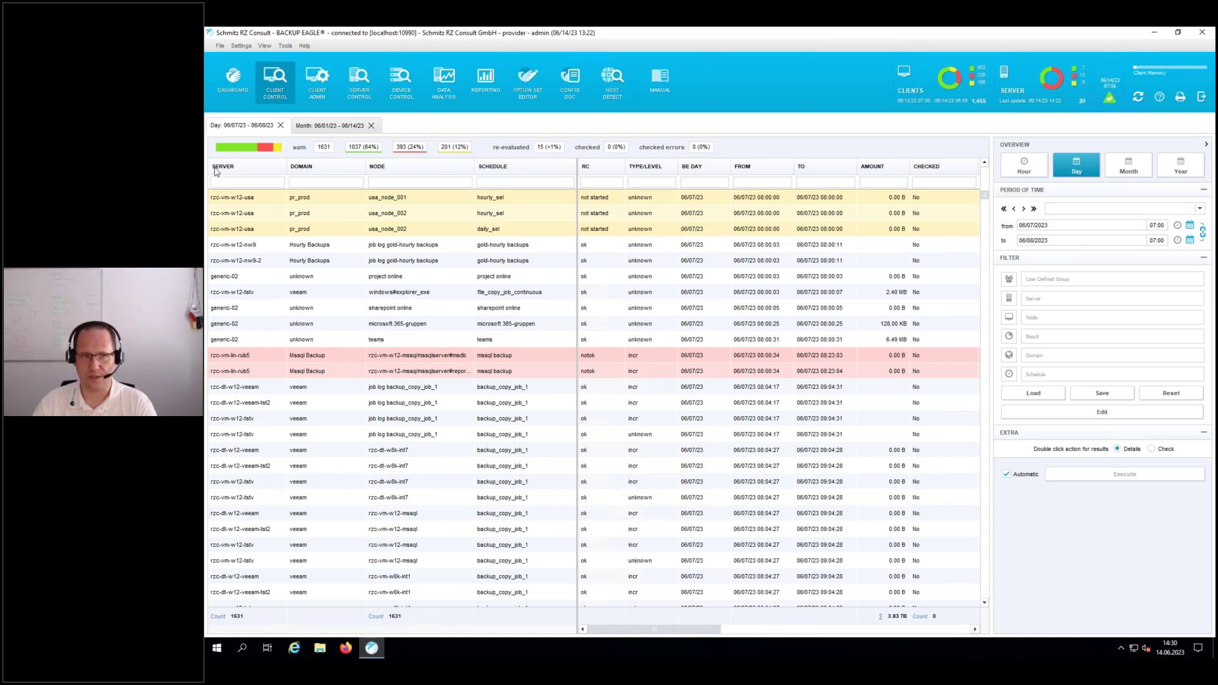
From the dashboard's failed client operations, read the log of the rzc-dt-w12-tstv configuration backup, close it and clear the result filter.
left_click(232, 79)
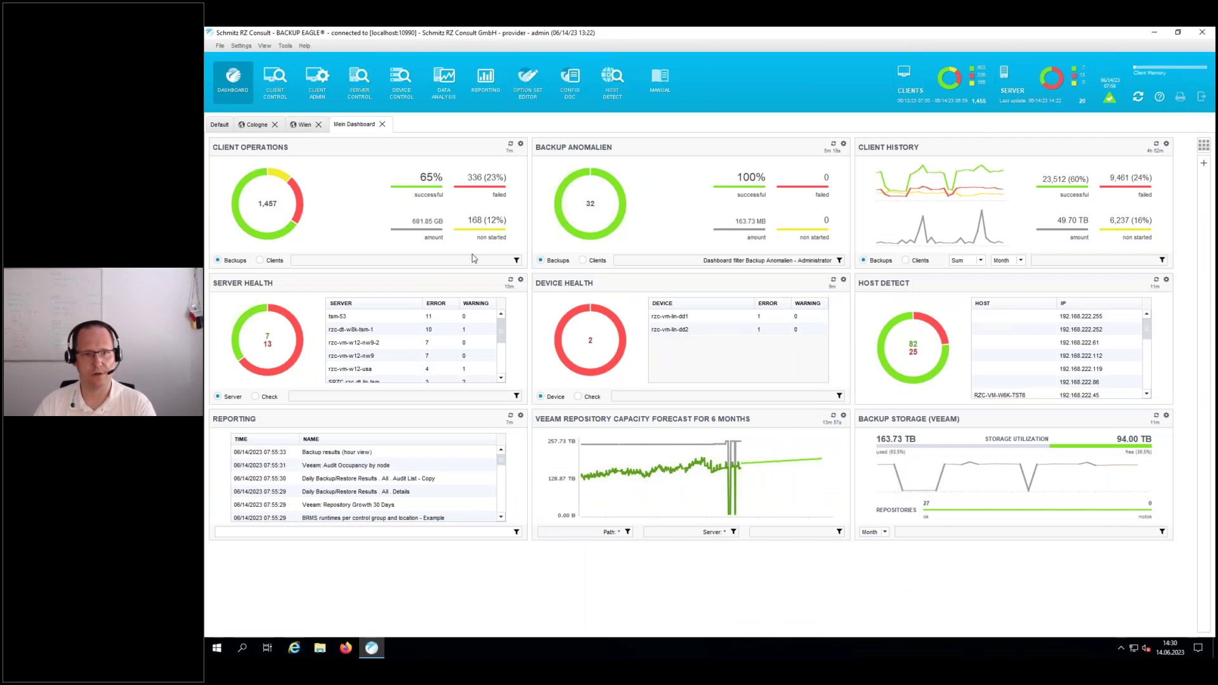
left_click(483, 179)
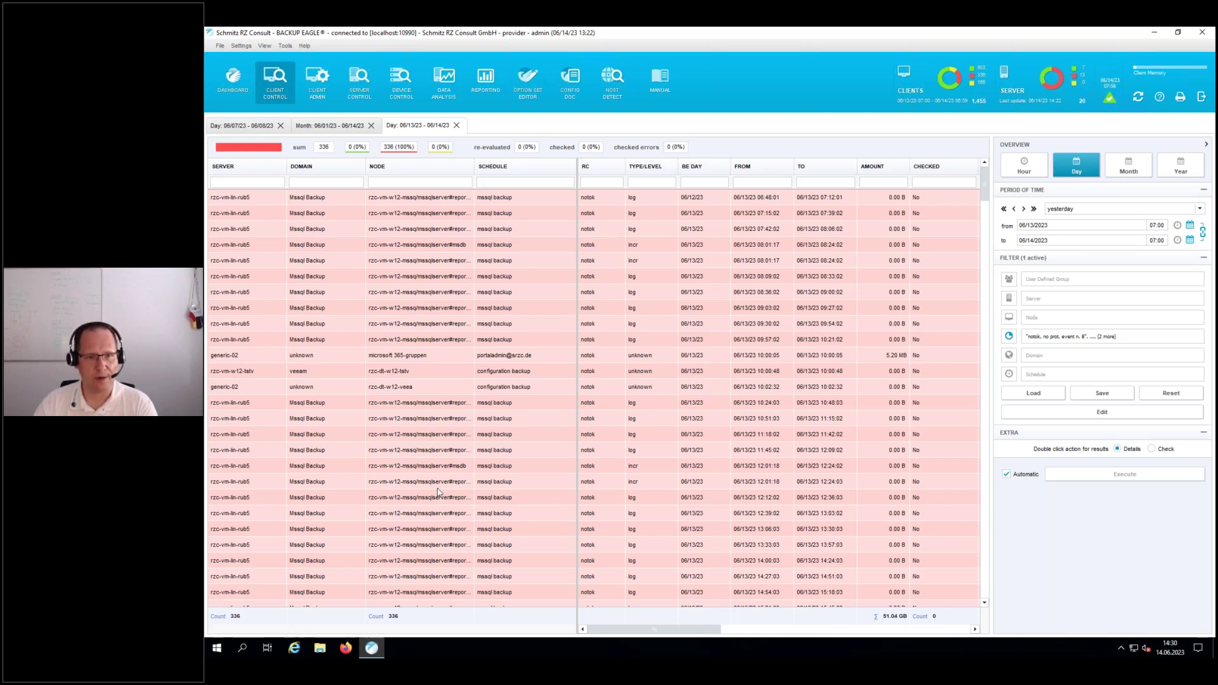
left_click(369, 371)
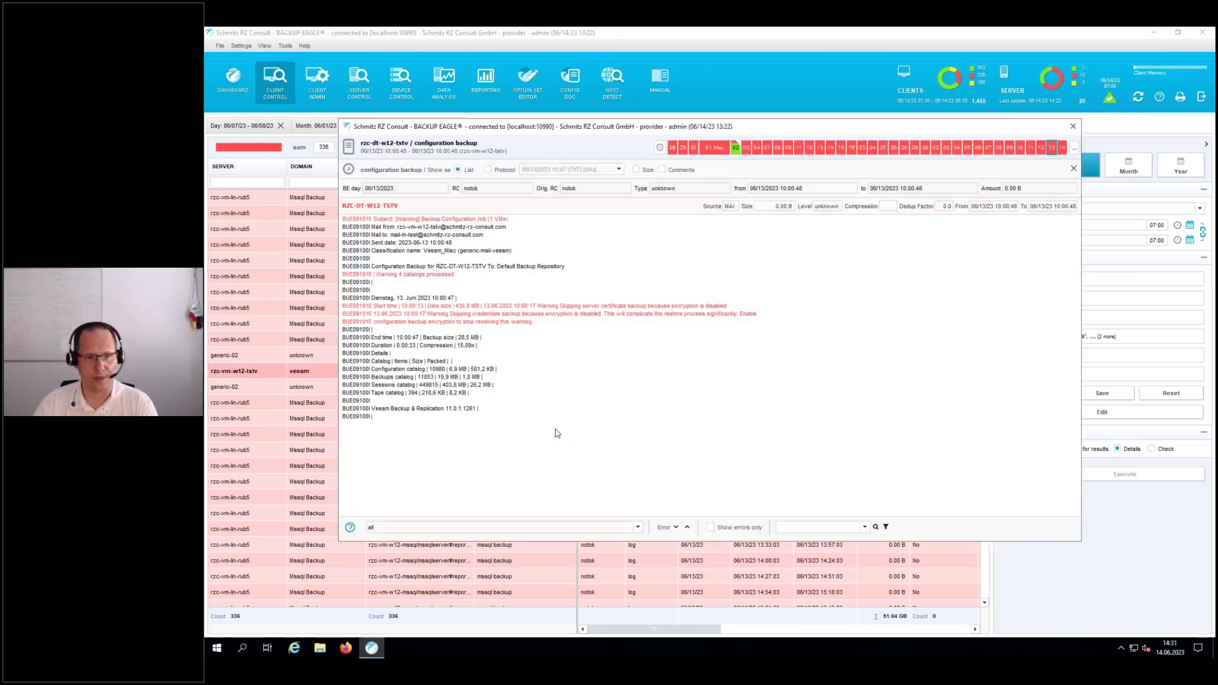
left_click(623, 307)
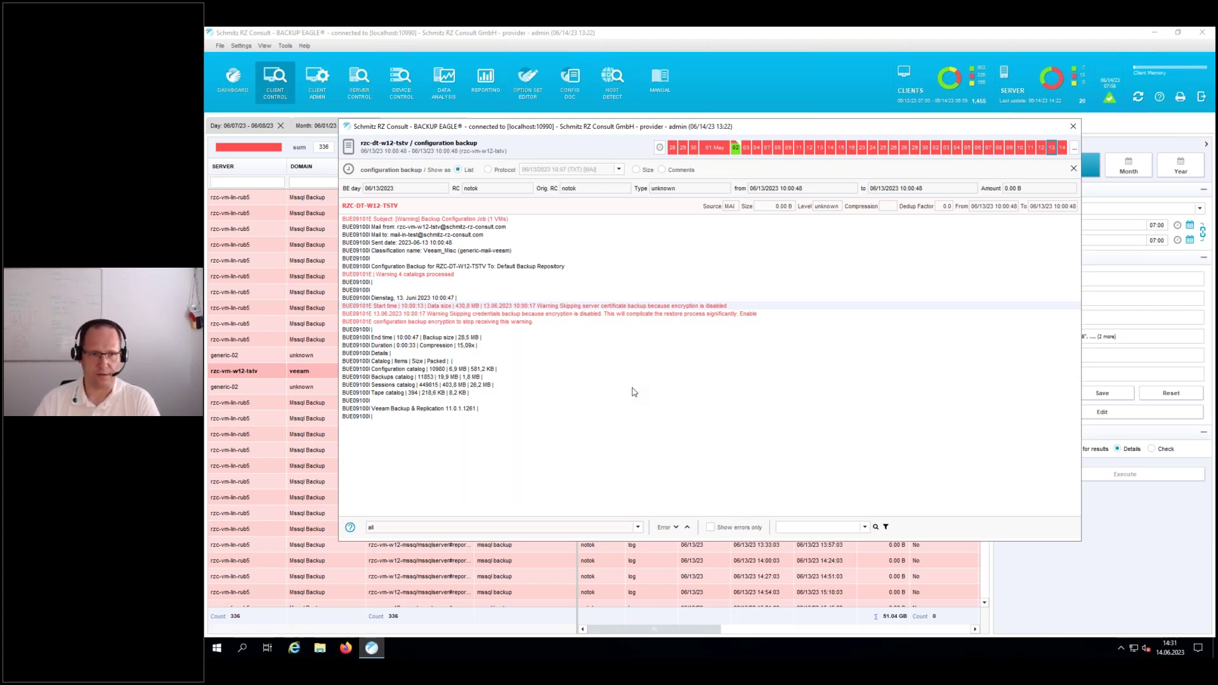
left_click(1073, 127)
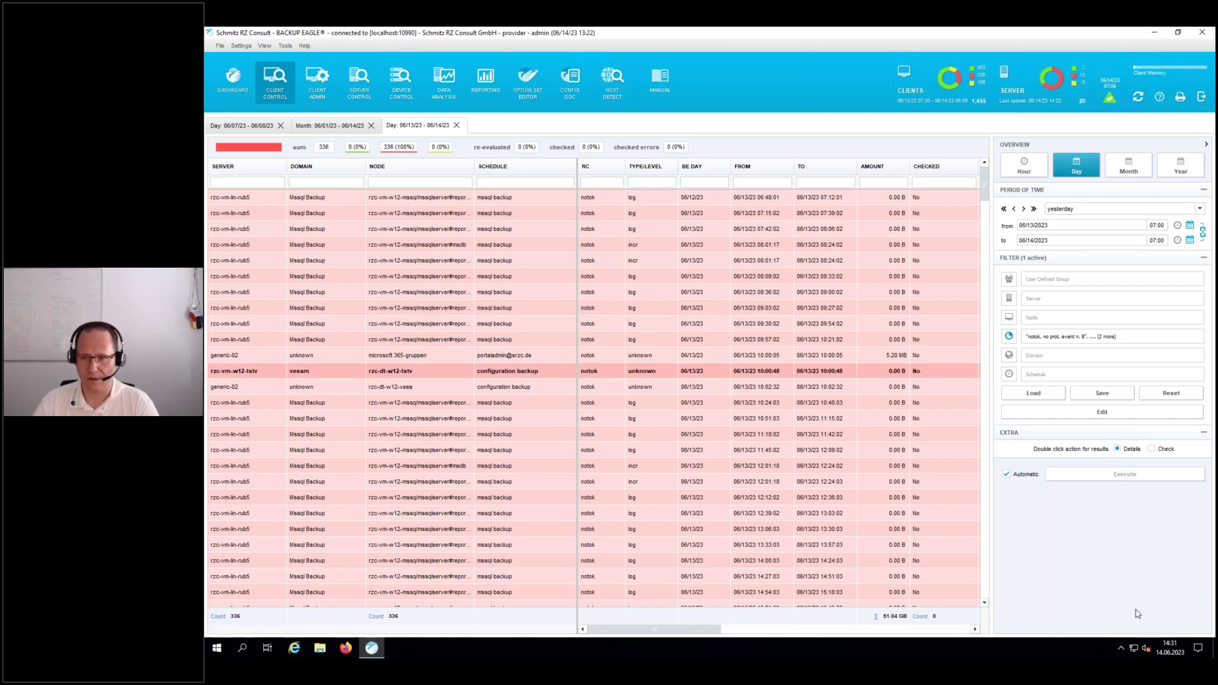
left_click(1171, 393)
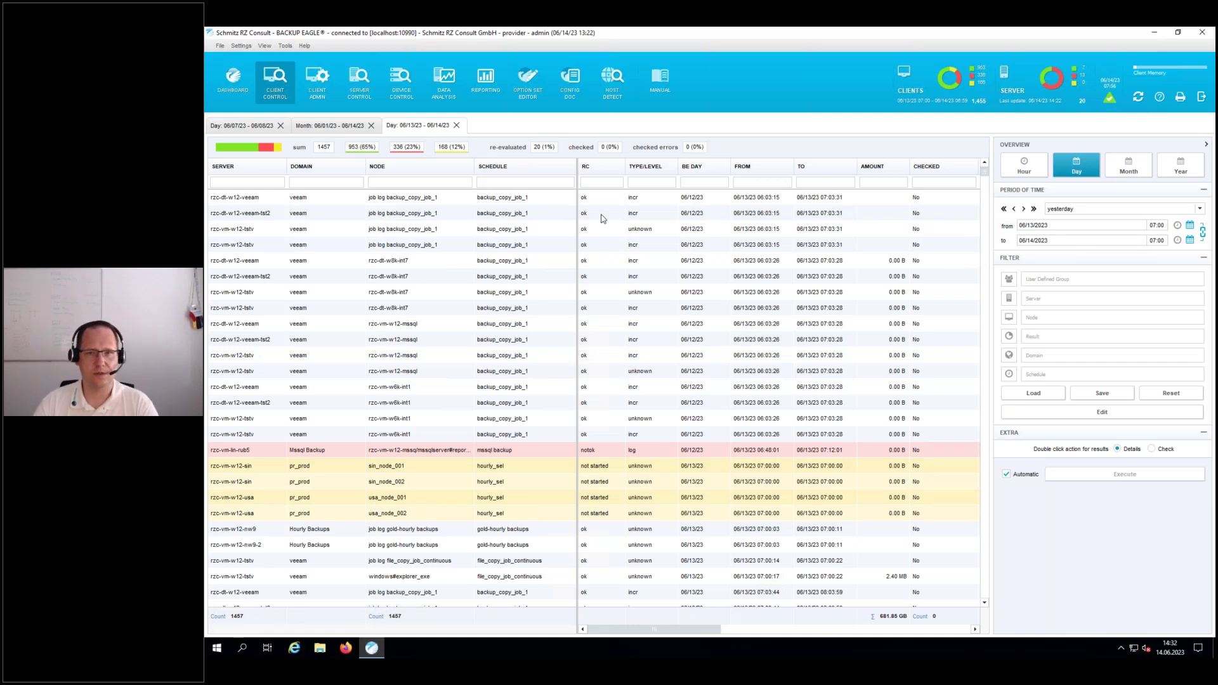
Look through the Host Detect list, examining each host's status, detection source, last backup and ignore comment.
left_click(613, 83)
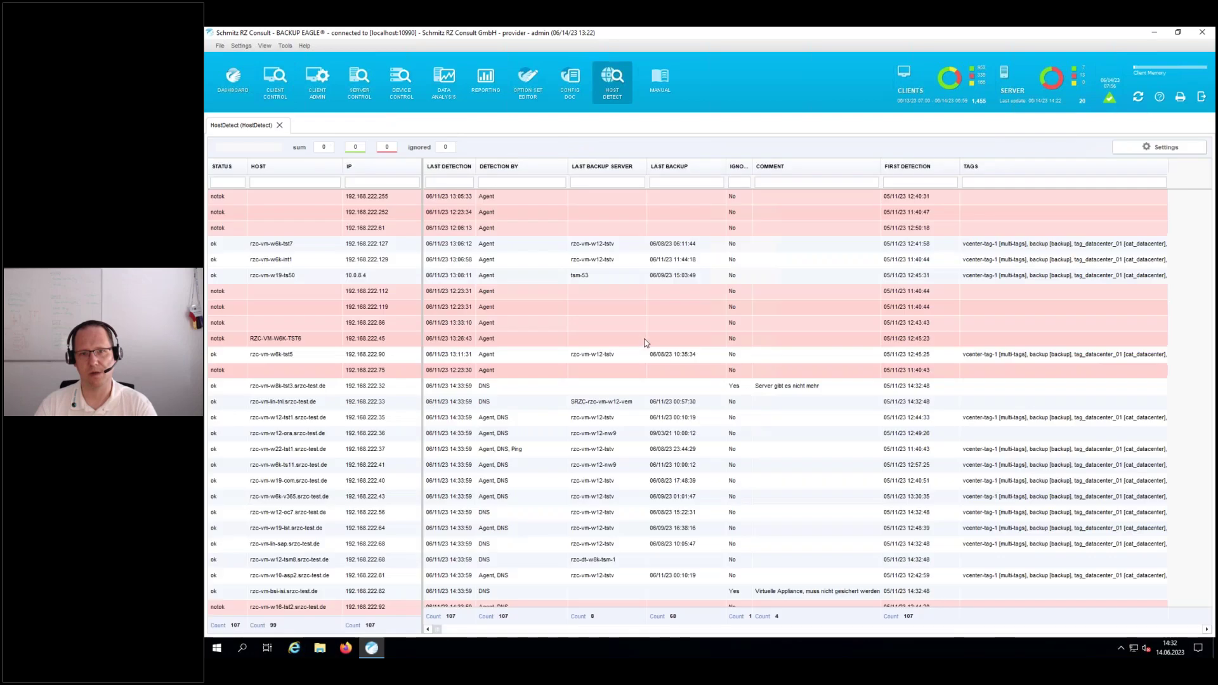
scroll(554, 418, "down", 4)
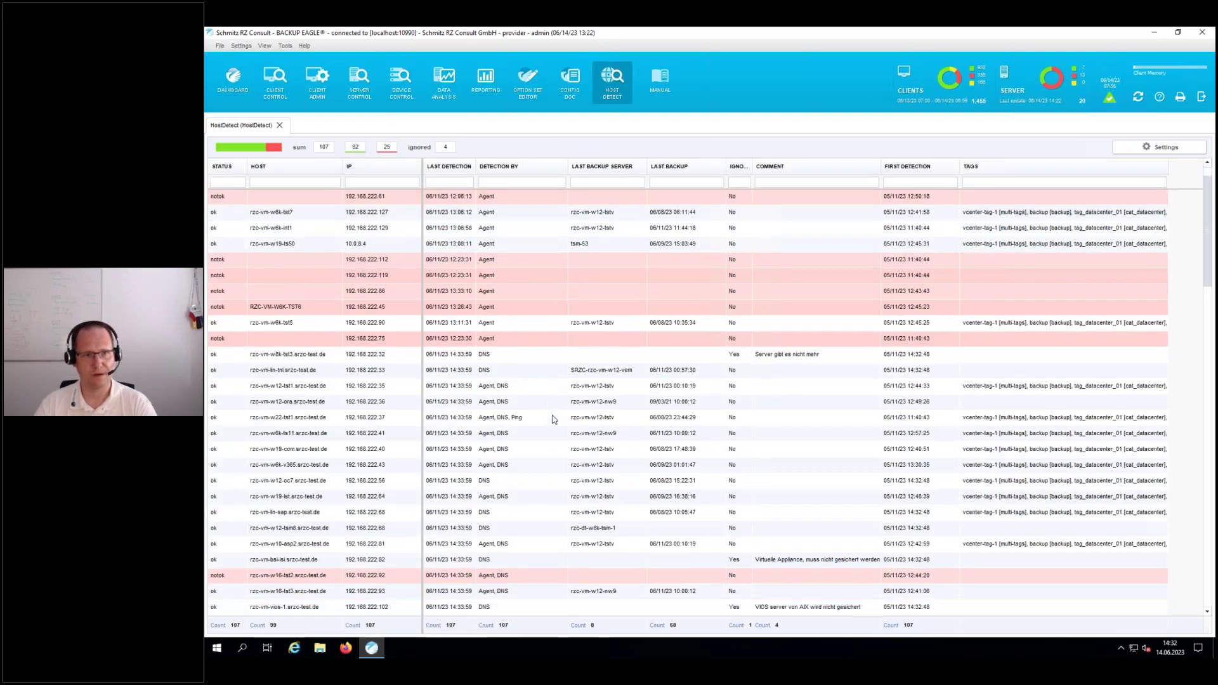
scroll(553, 419, "down", 1)
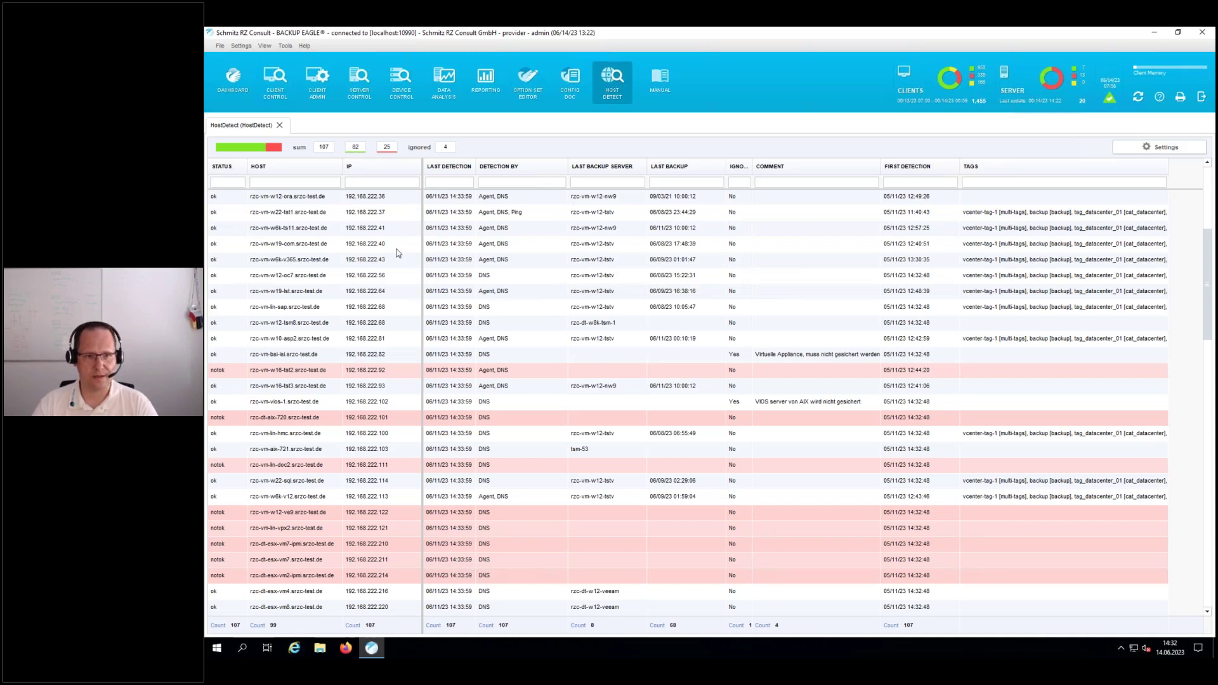
mouse_move(556, 347)
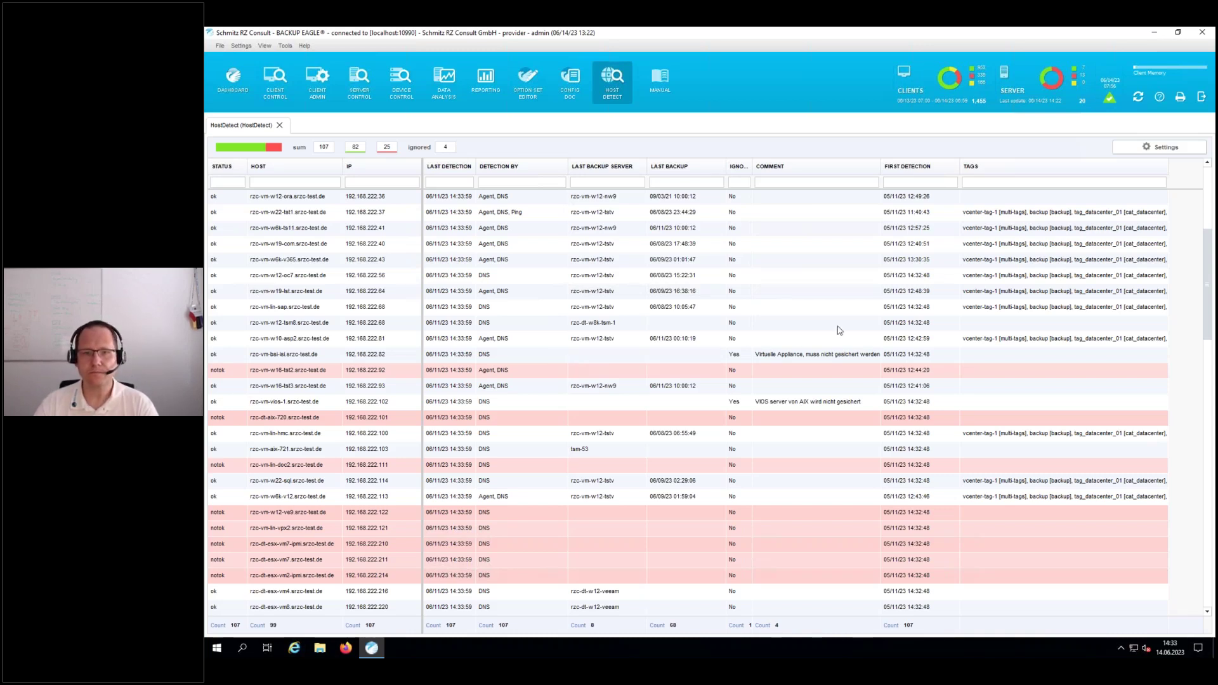
Review the Host Detect provider settings, examining the DNS, Ping and vCenter sources for host names and IP addresses.
left_click(1159, 147)
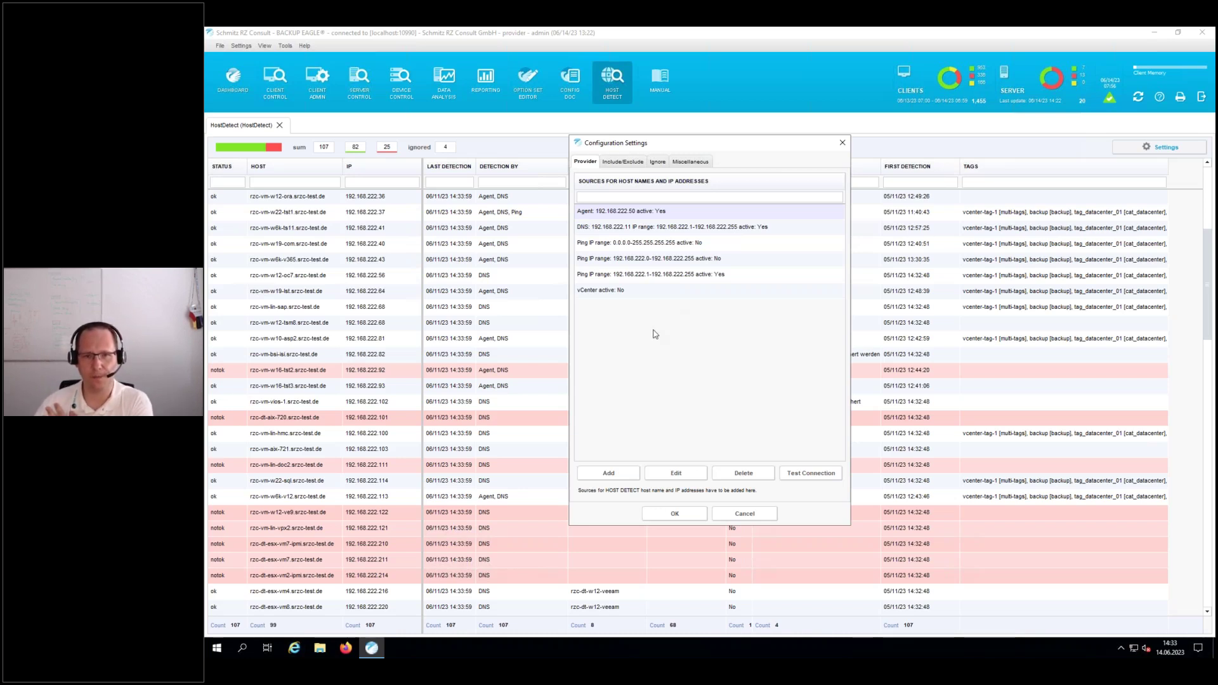
left_click(610, 228)
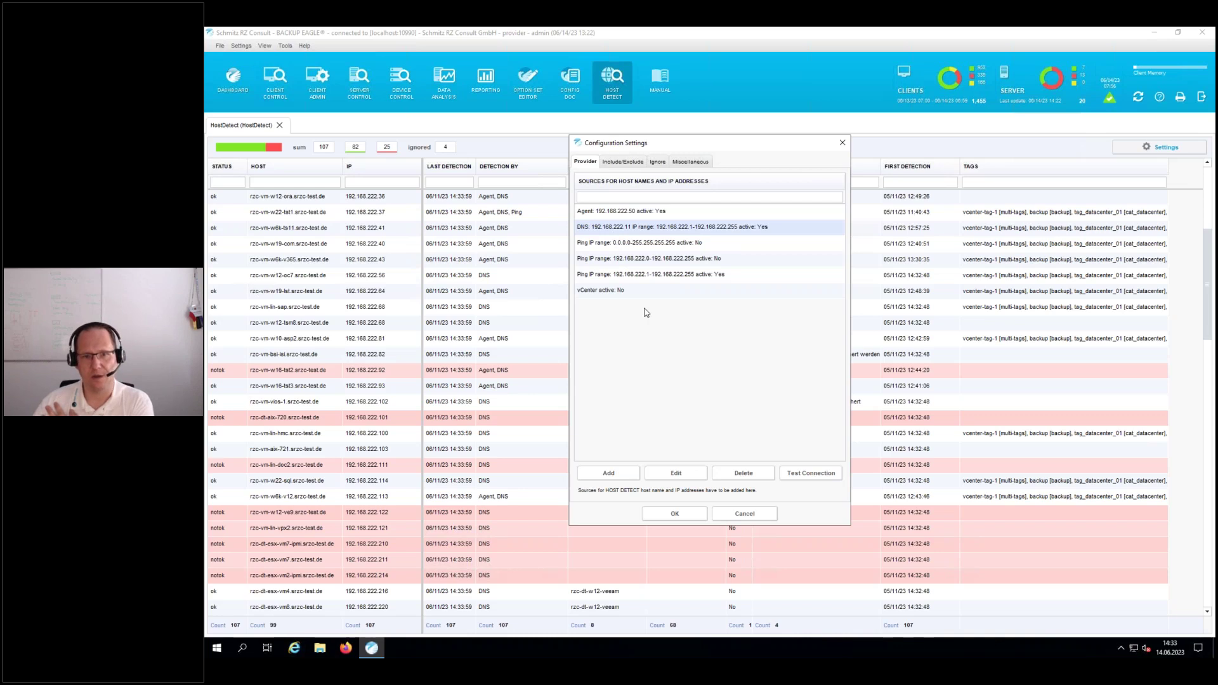
left_click(614, 244)
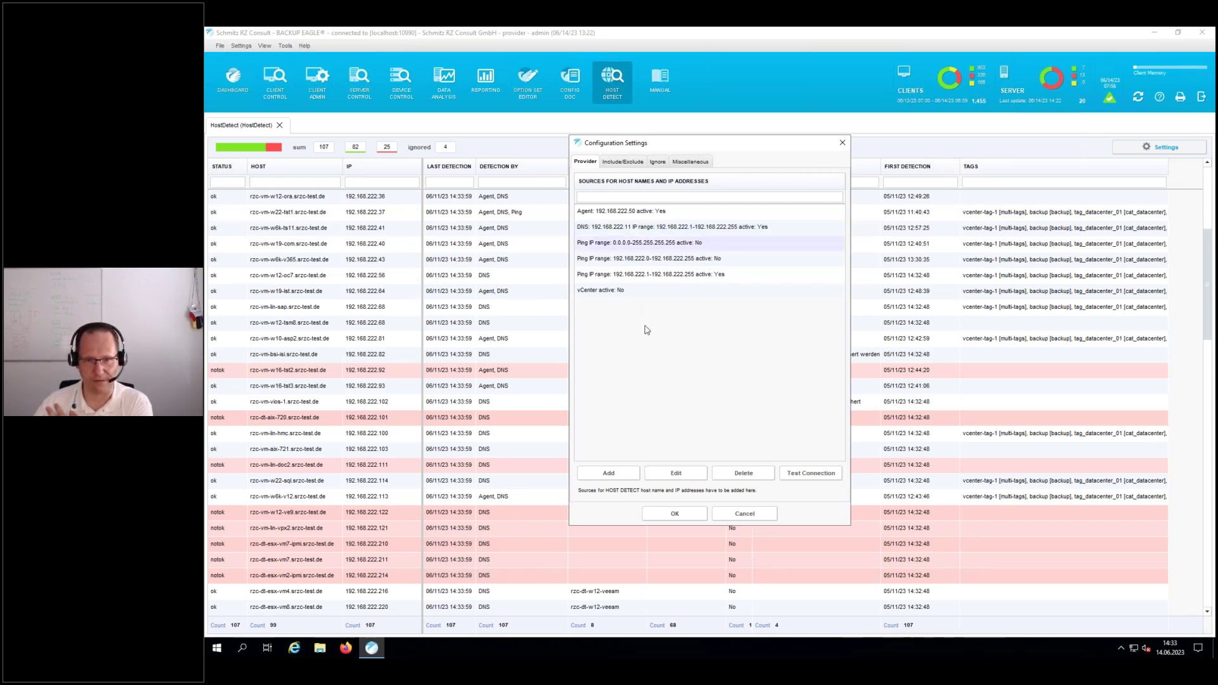
left_click(611, 294)
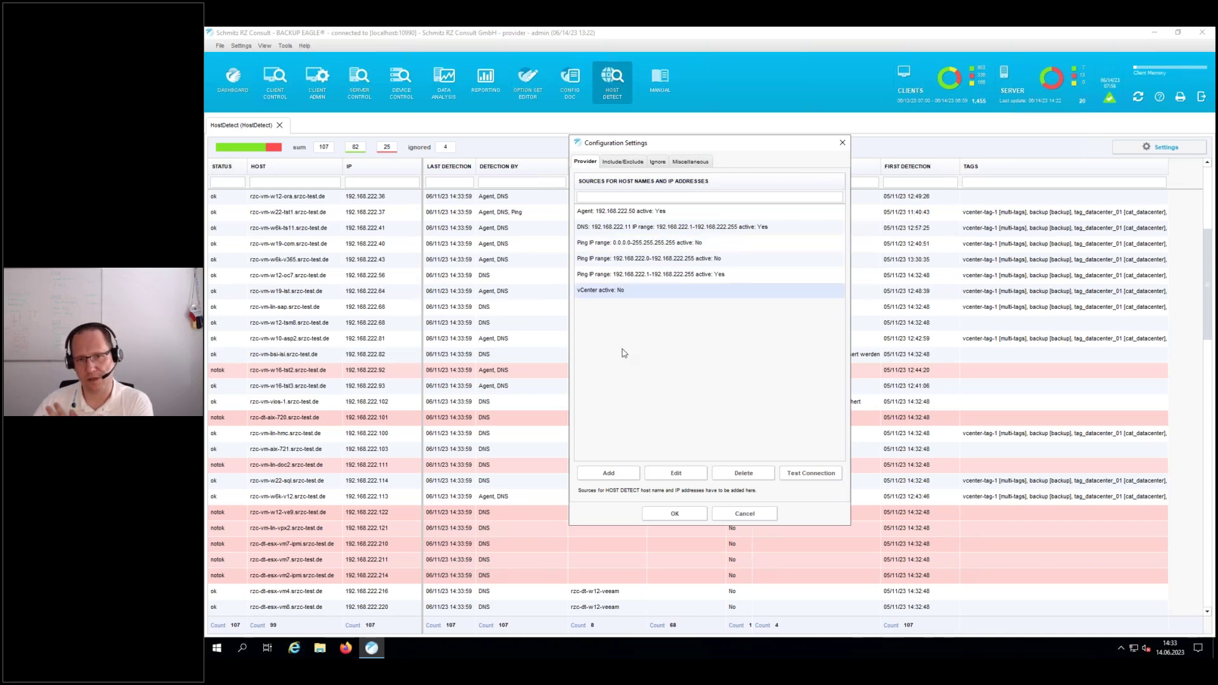
View the provider types available for a new source and leave the configuration settings without adding one.
left_click(606, 473)
left_click(662, 250)
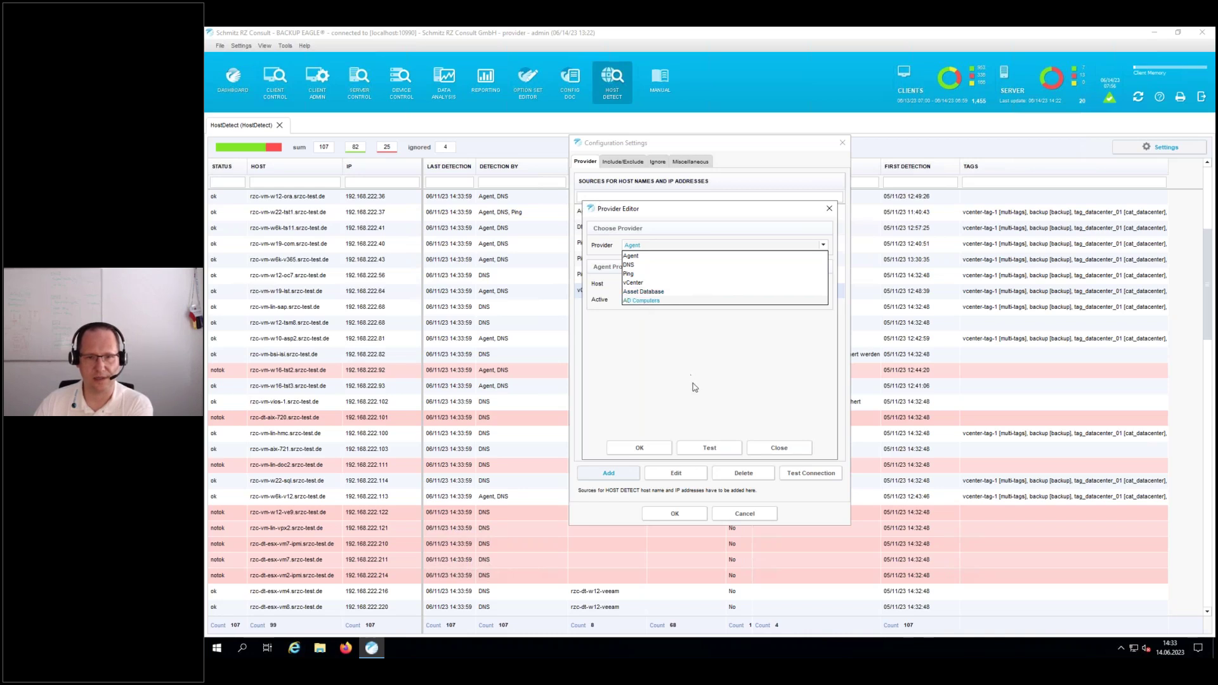
left_click(663, 360)
left_click(780, 449)
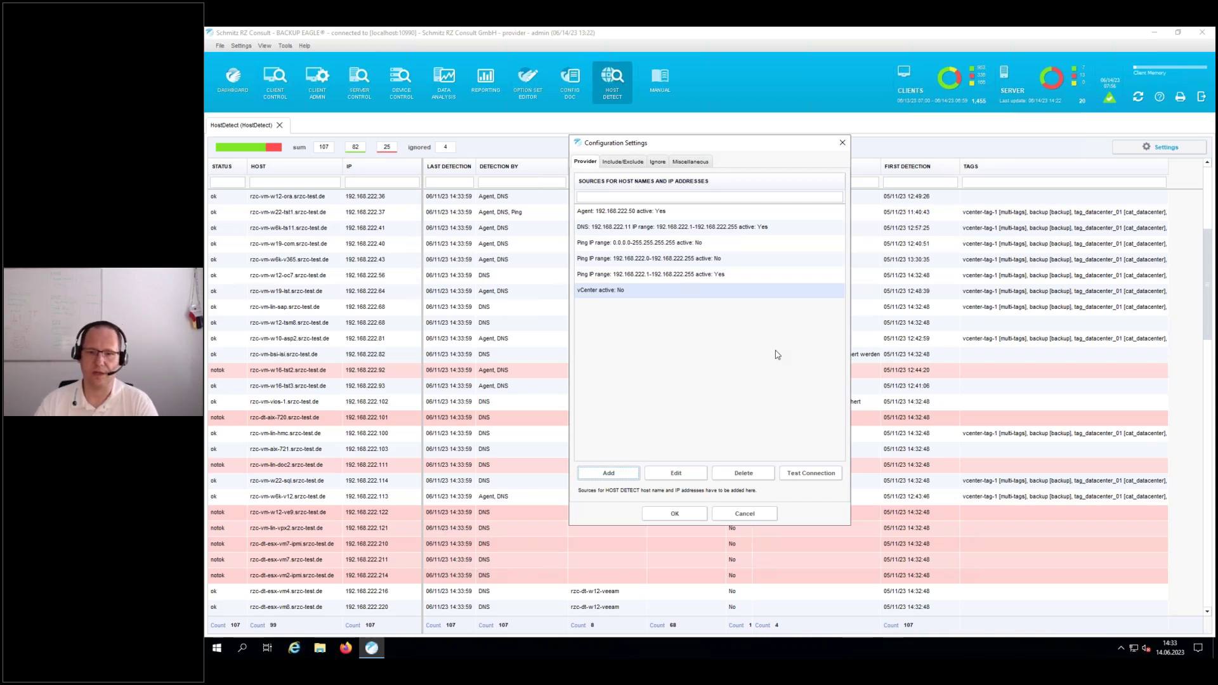
left_click(755, 518)
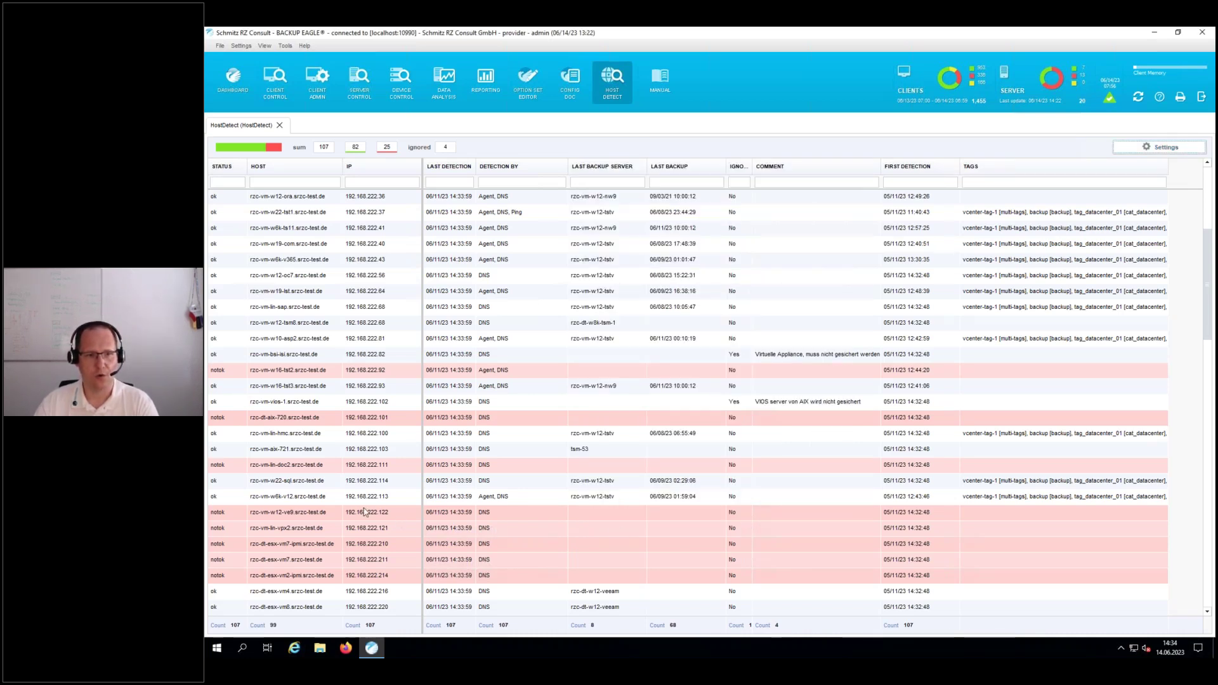
Set the not-ok host rzc-dt-esx-vm7-ipmi.srzc-test.de to ignored with the comment "Management Interface braucht kein Backup".
left_click(301, 375)
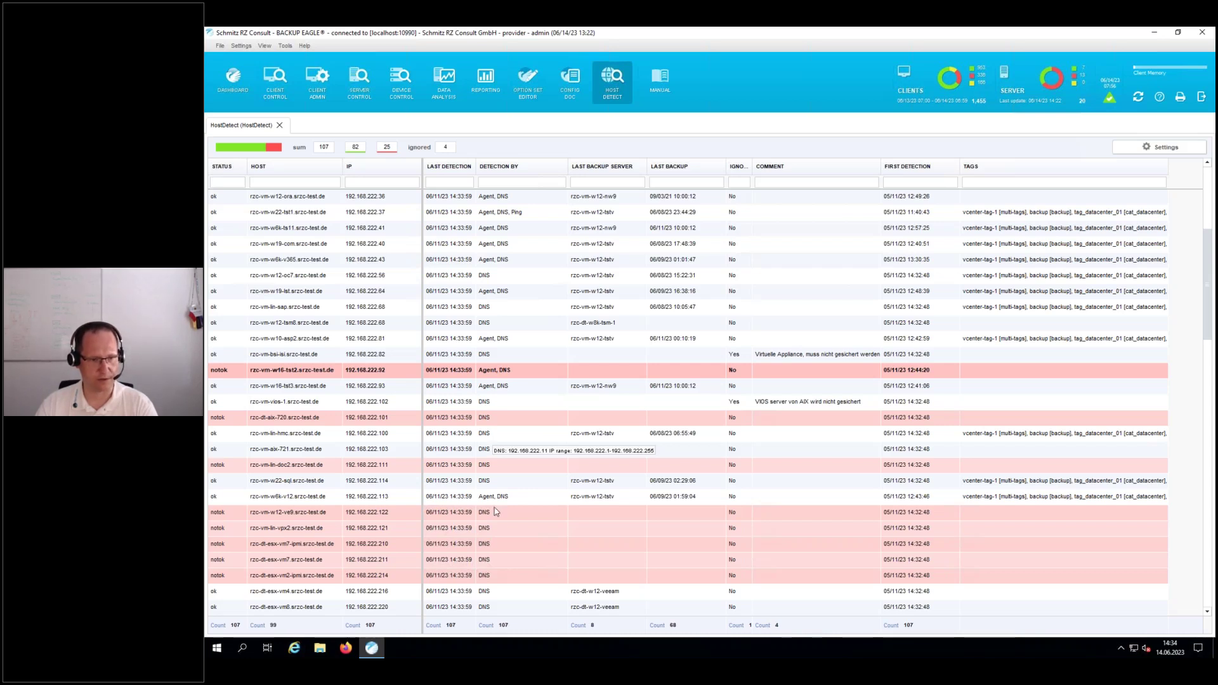
scroll(517, 519, "down", 2)
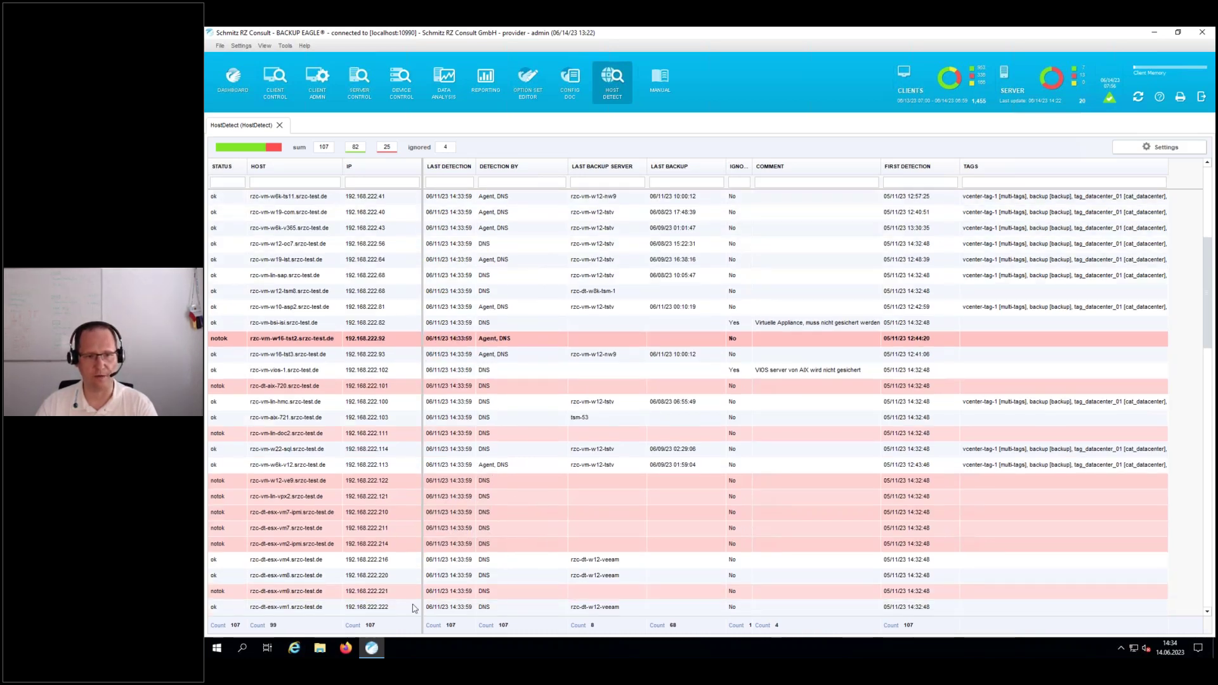
left_click(301, 515)
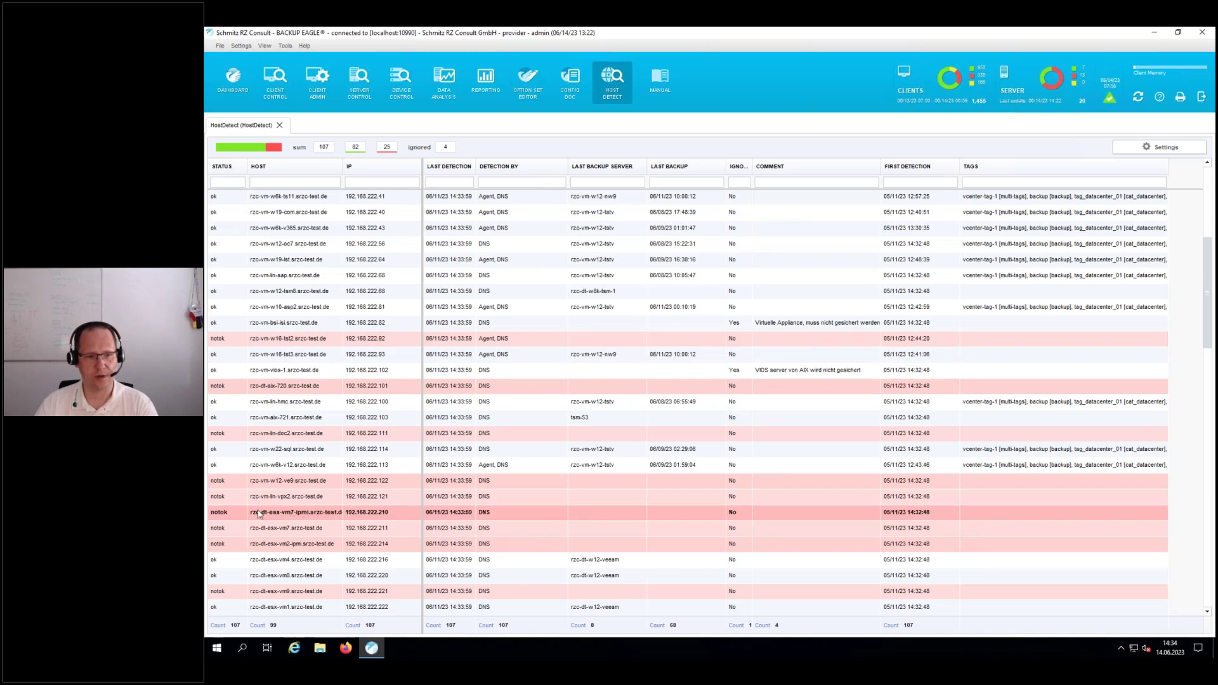
right_click(315, 517)
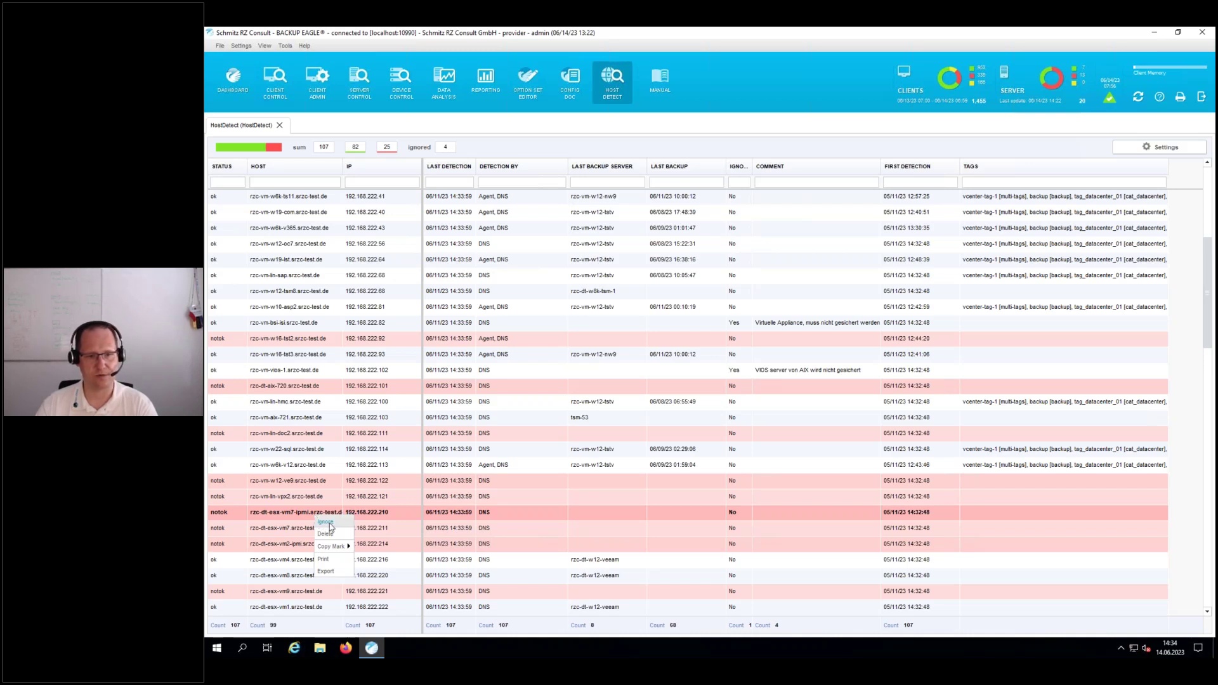
left_click(328, 522)
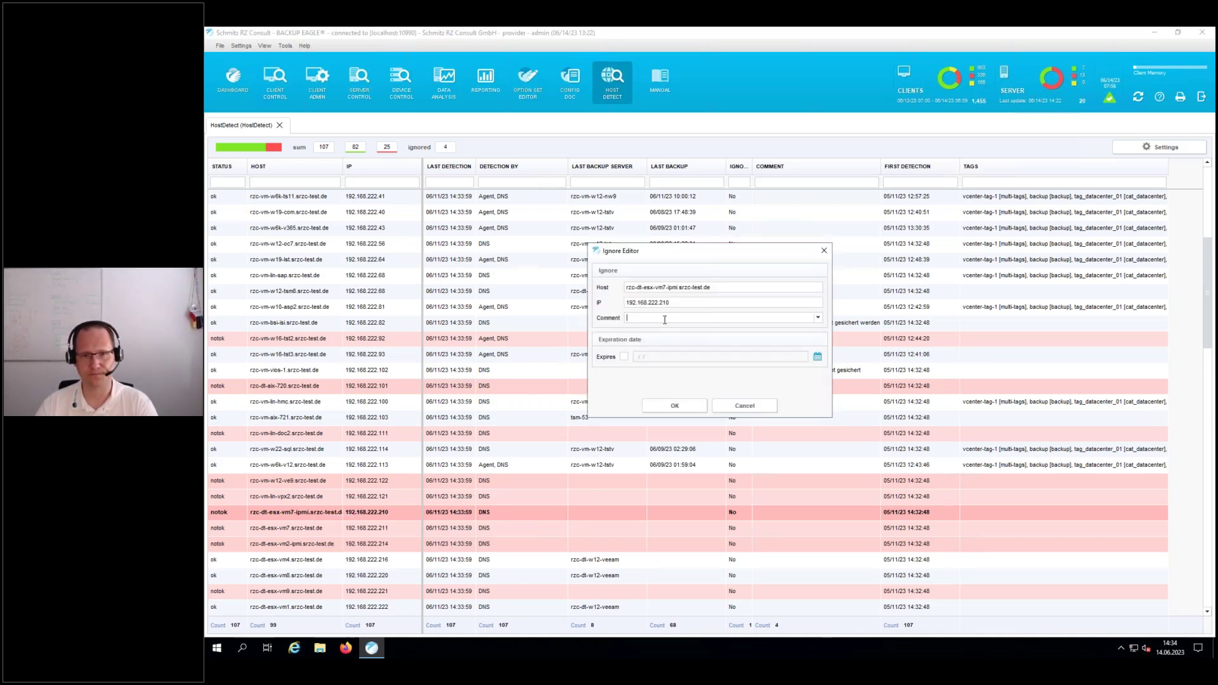
type("Managemebnt")
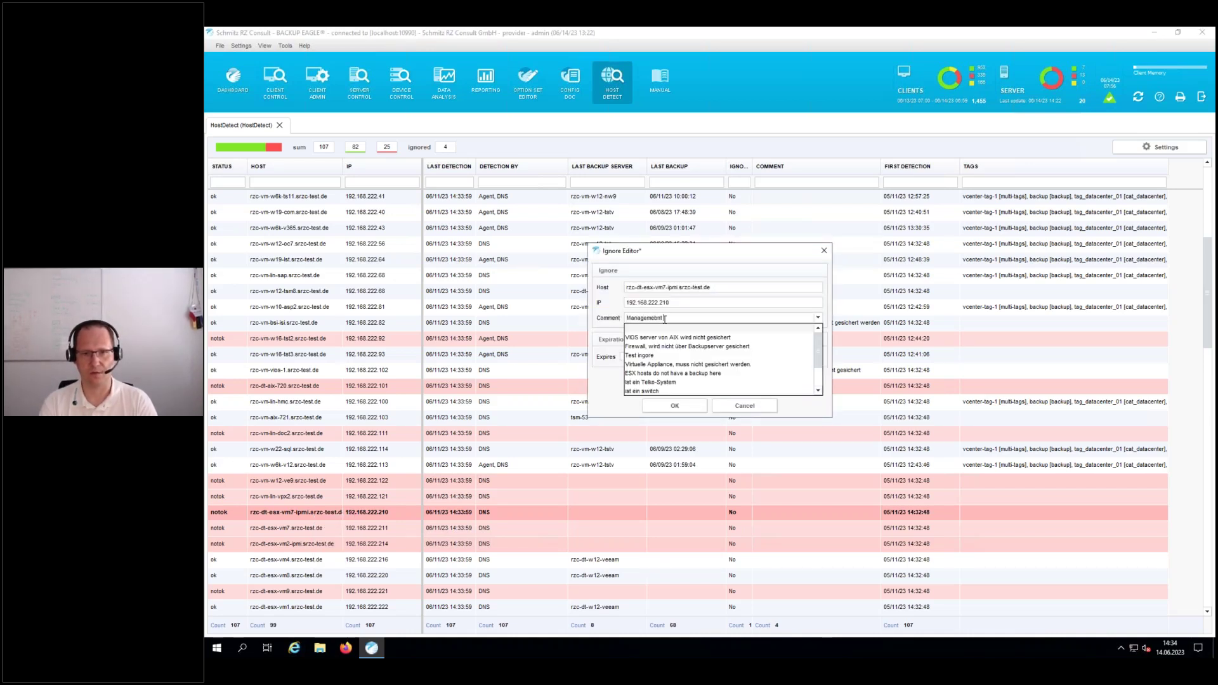
type(" Interface braucht kein Backup")
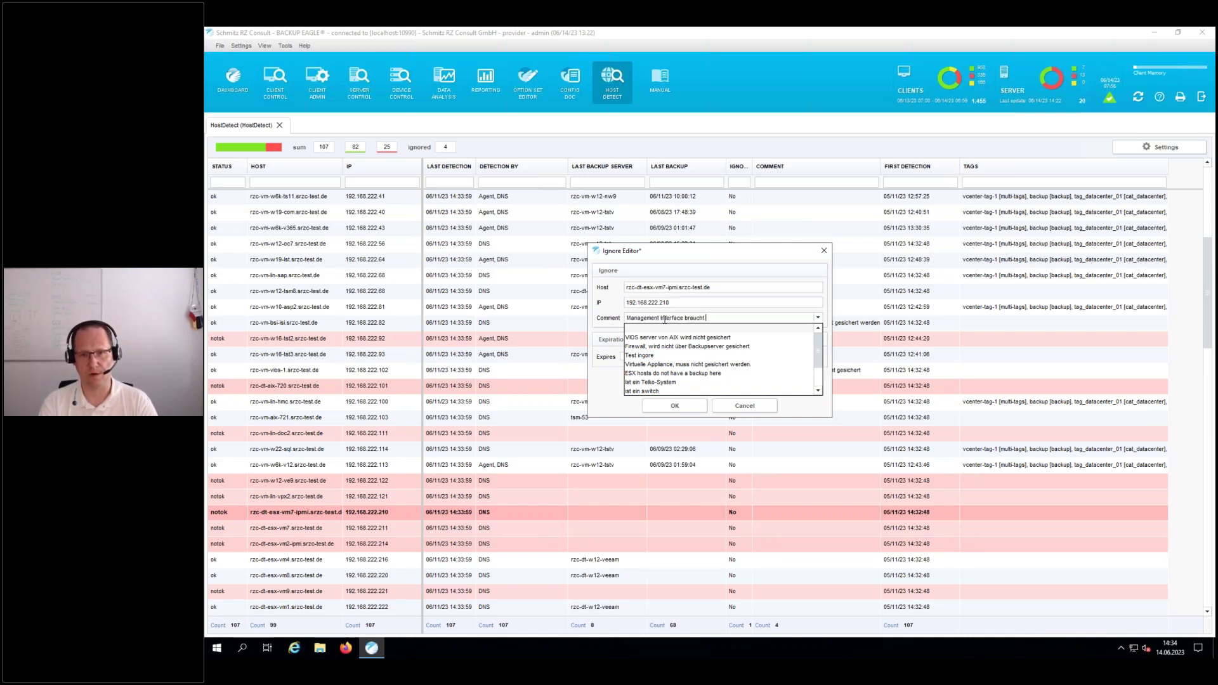
left_click(675, 405)
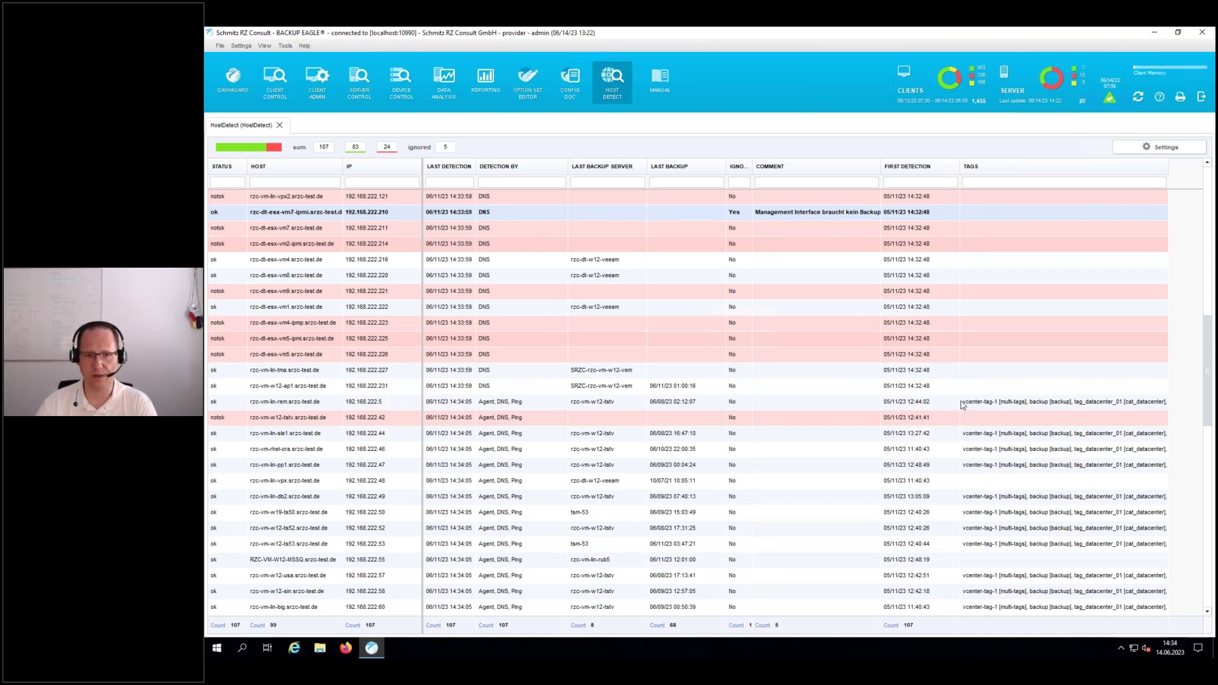
Select the host rzc-vm-lin-rem.srzc-test.de in the Host Detect list to examine its vCenter tags.
left_click(990, 405)
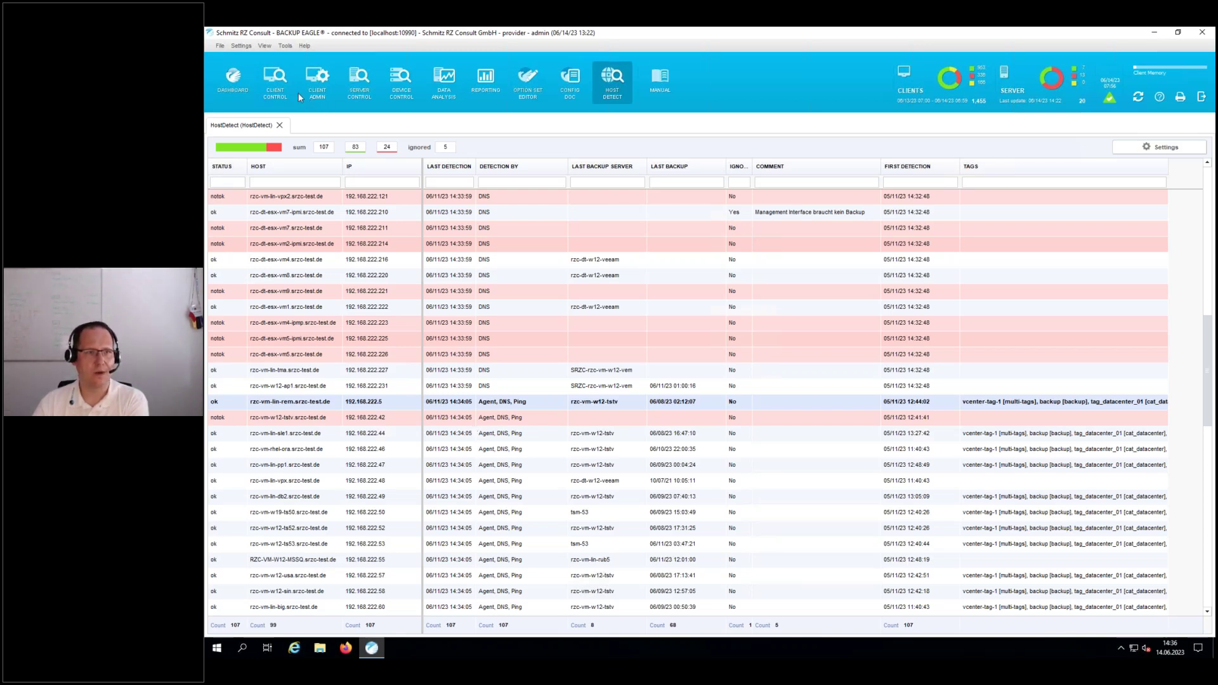
Review the consistency rules, examining the active rule for healing previous results and the one for invalid backup amounts.
left_click(243, 46)
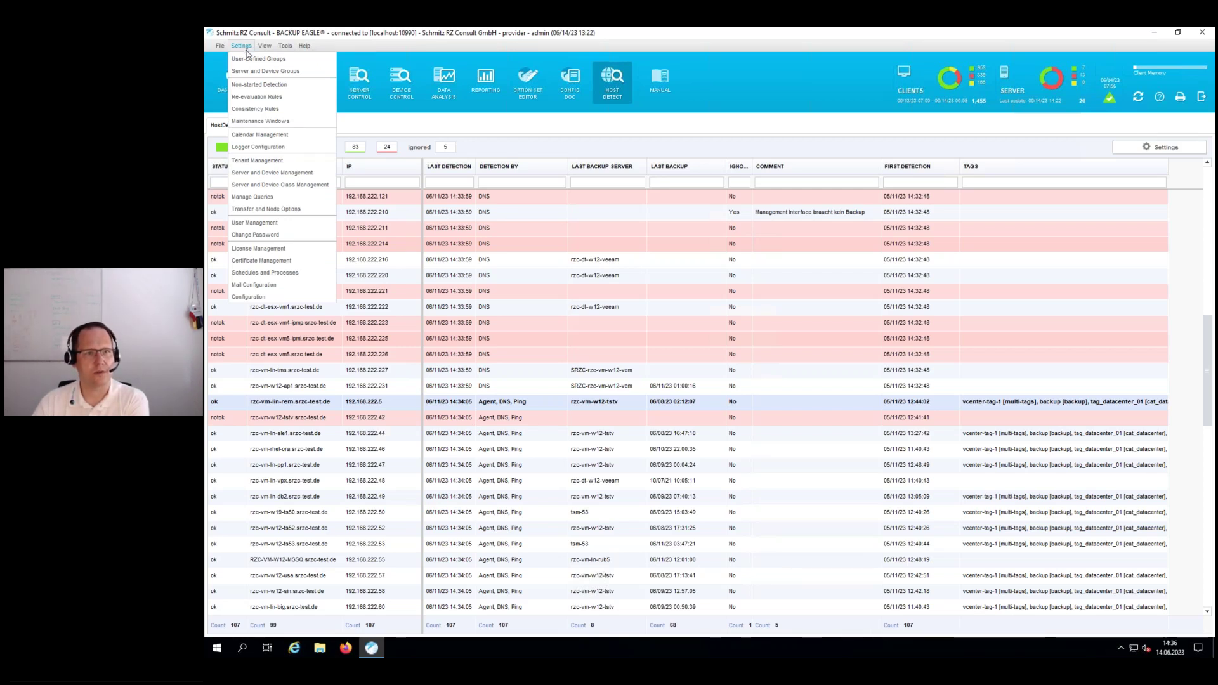
left_click(247, 110)
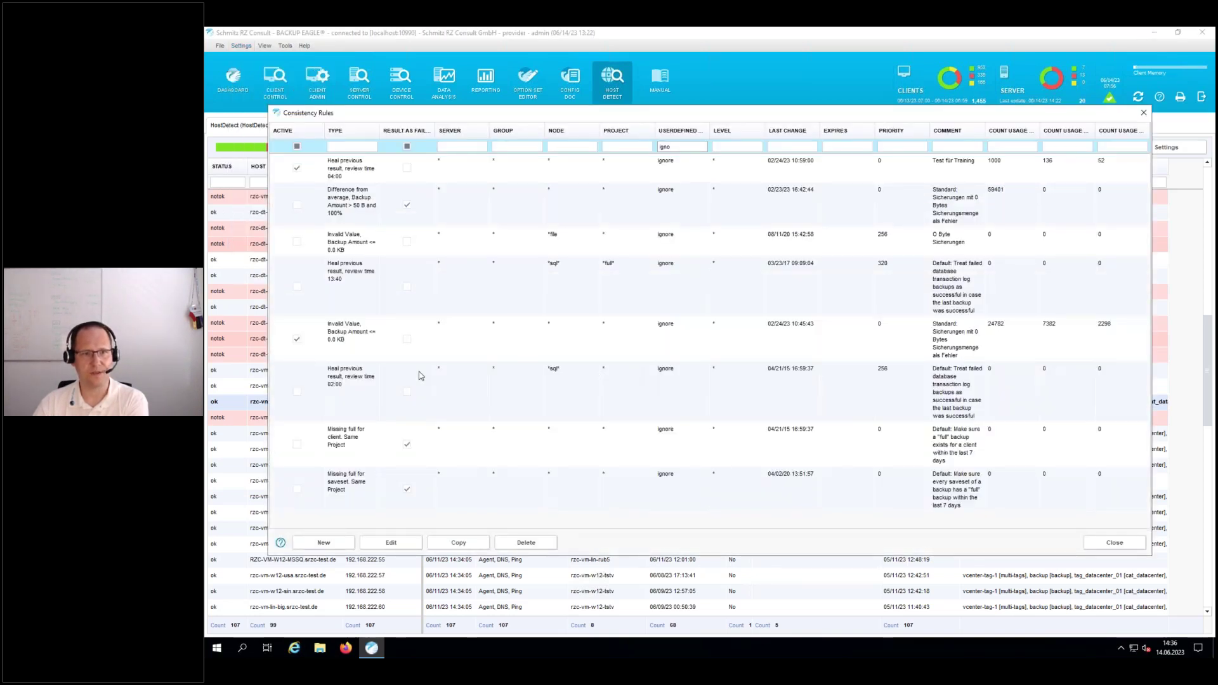
left_click(346, 167)
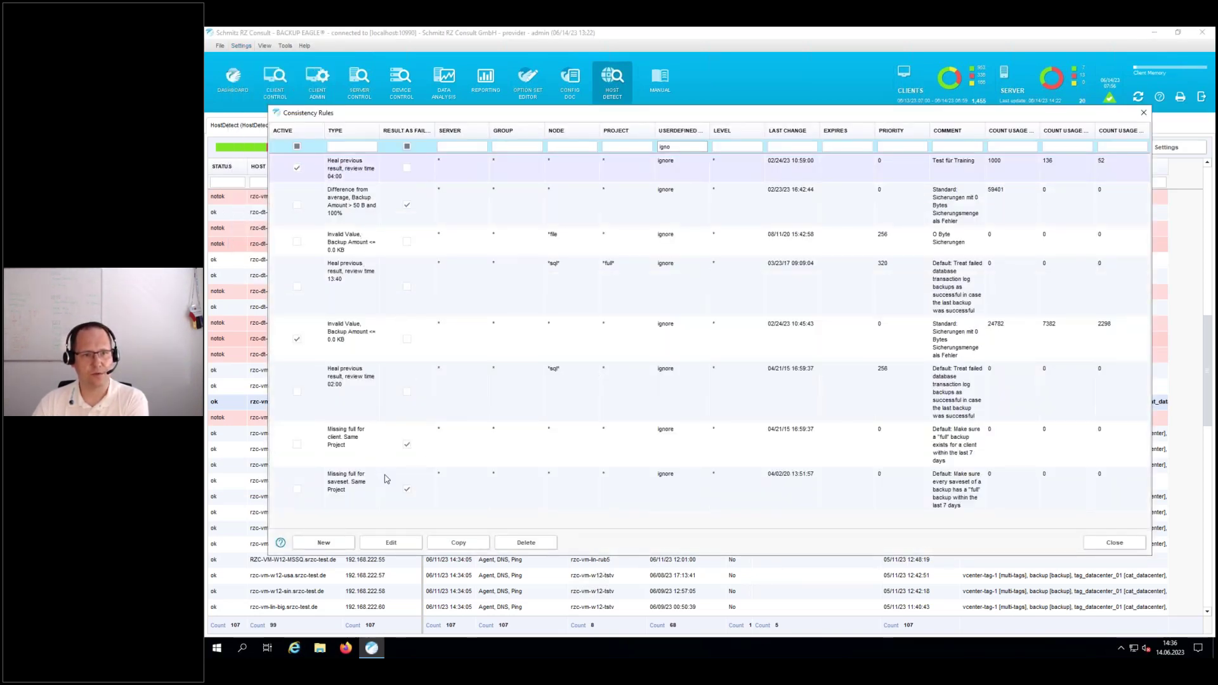
left_click(346, 339)
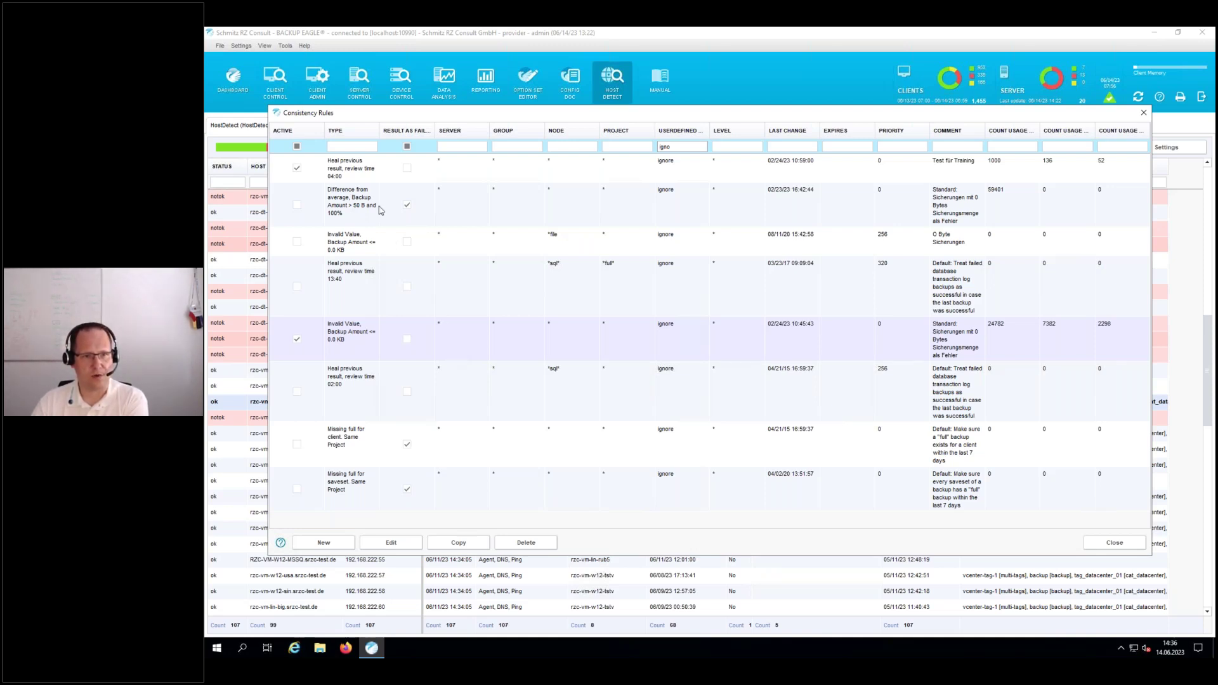
left_click(363, 168)
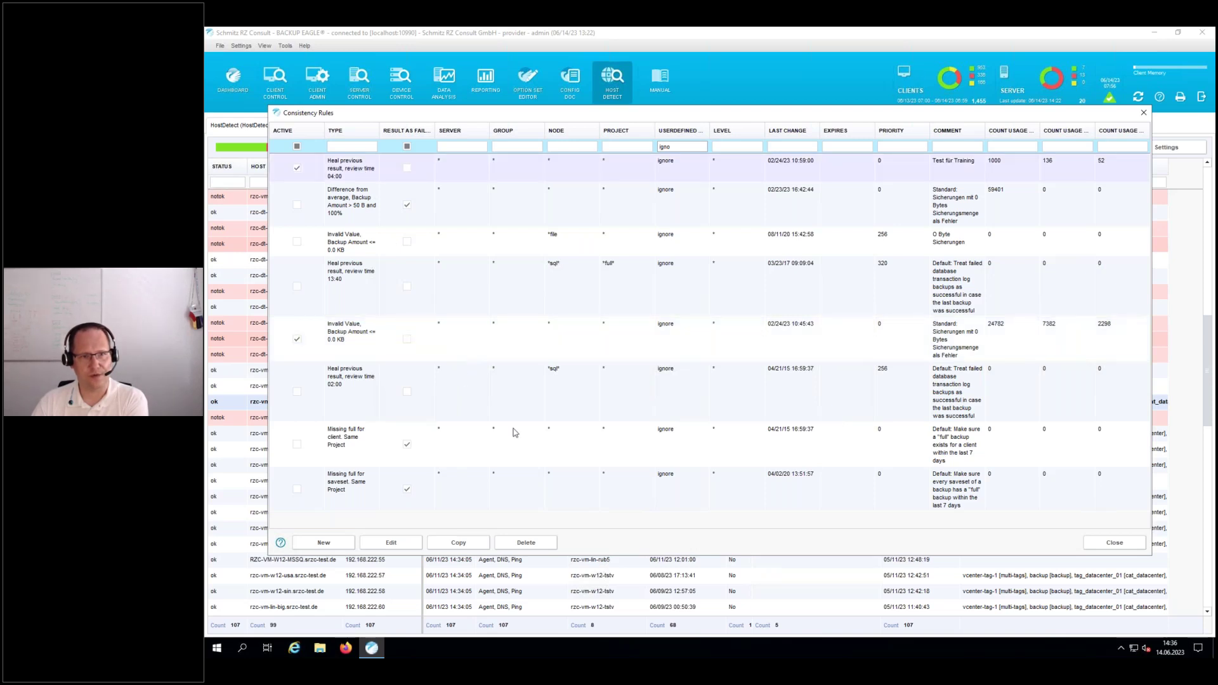
left_click(1113, 543)
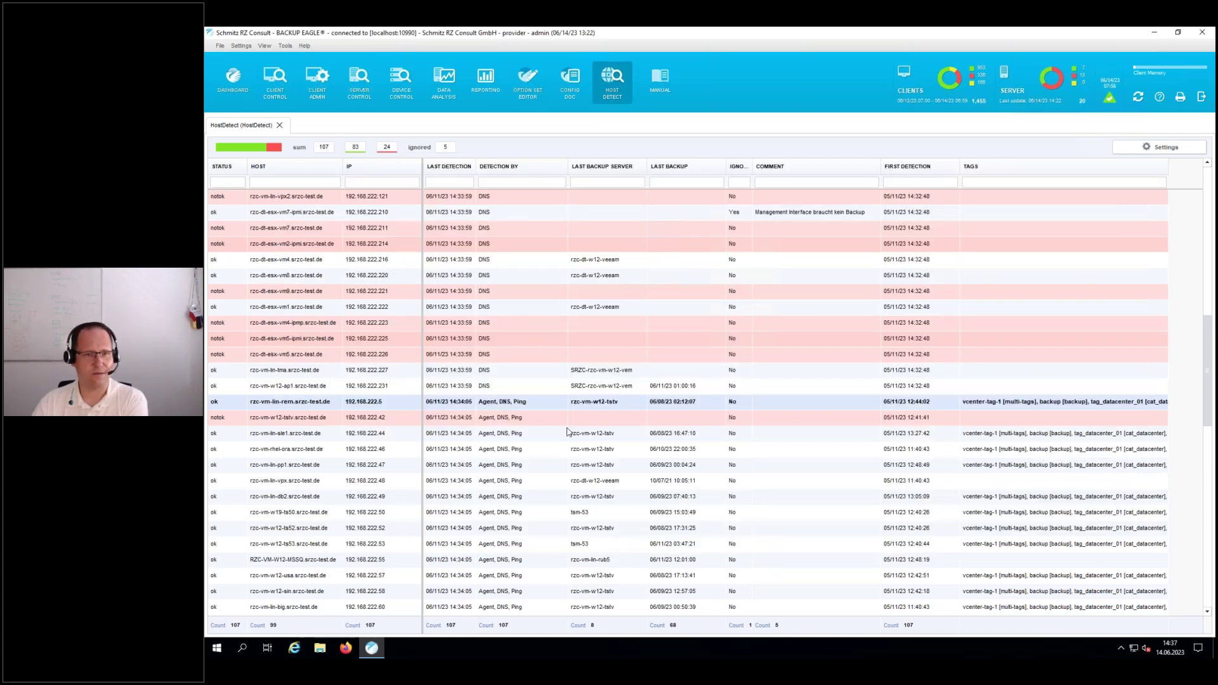
Open the Backup Anomalien results from the dashboard and examine the details of the first rzc-dt-w10-dev3_ibkp backup.
left_click(274, 82)
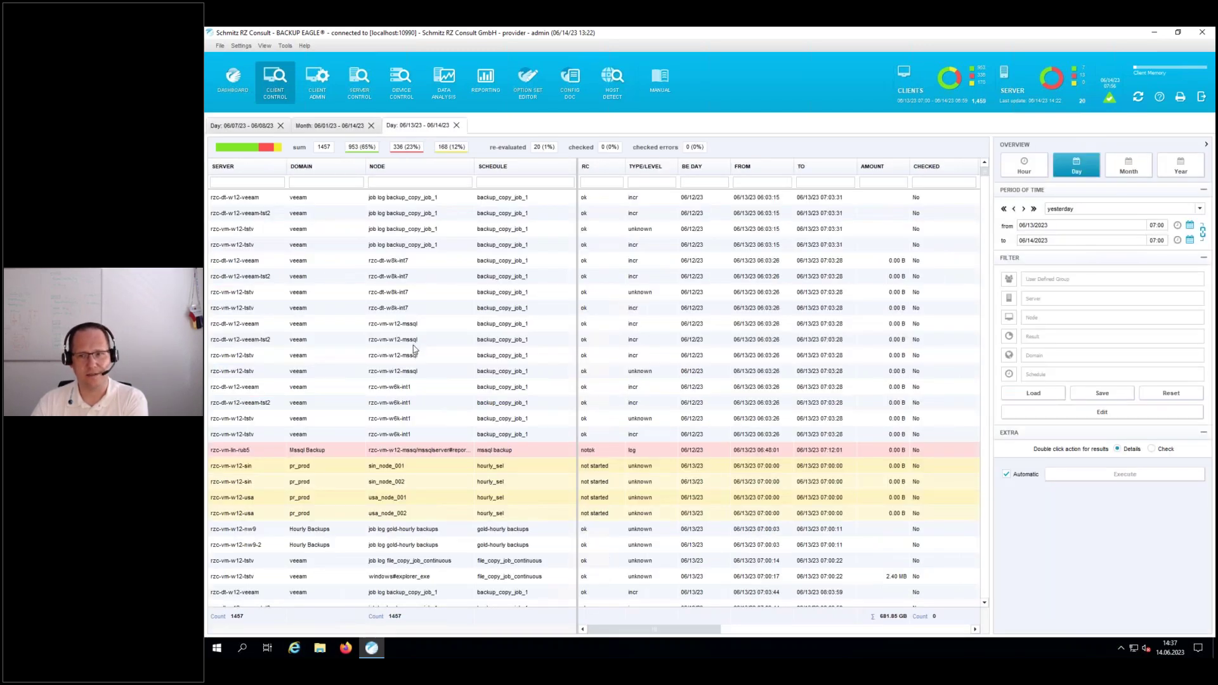
left_click(244, 89)
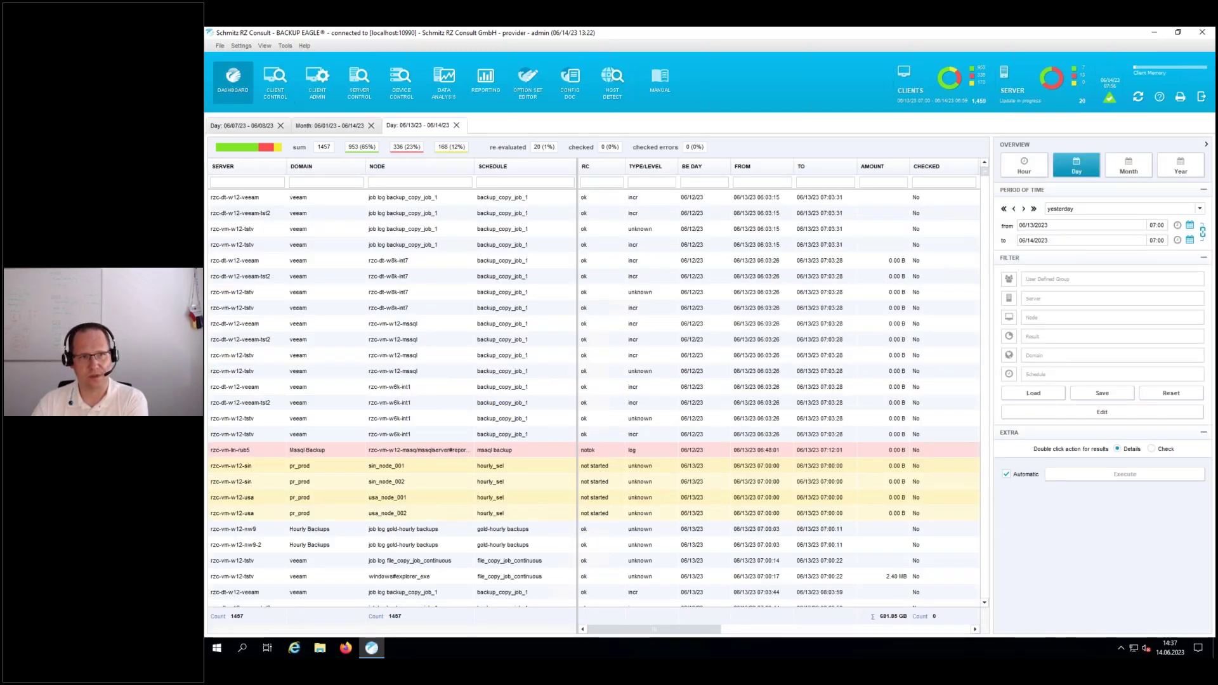
left_click(590, 209)
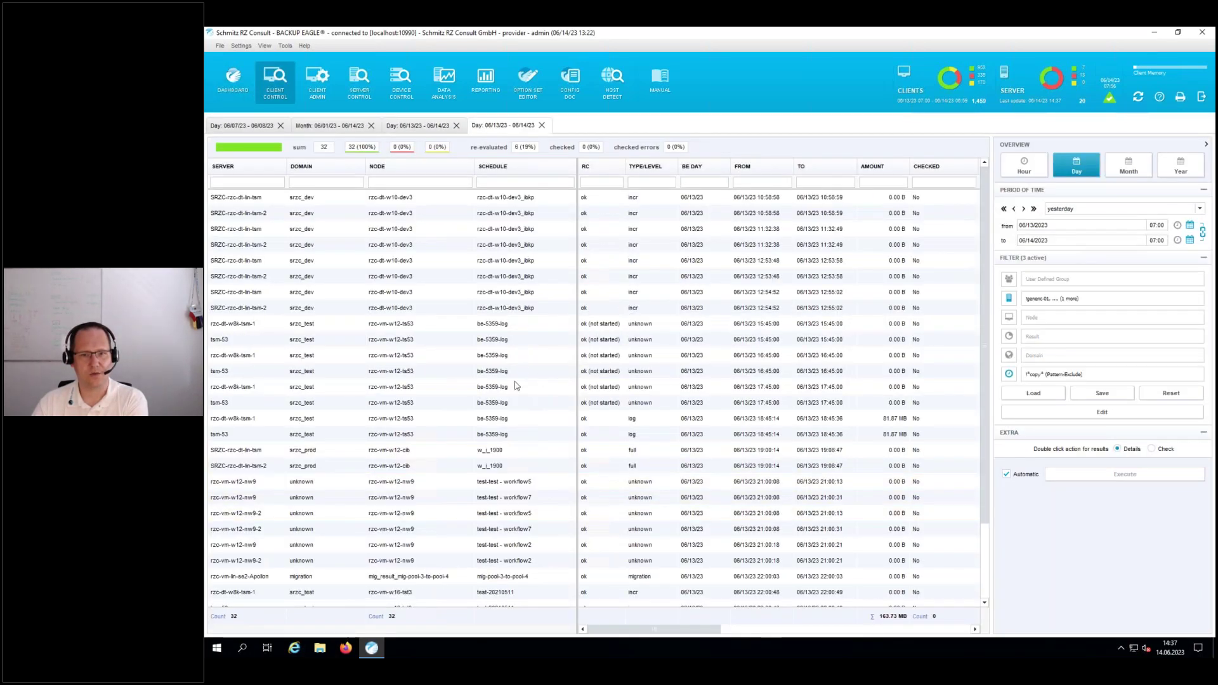
double_click(314, 200)
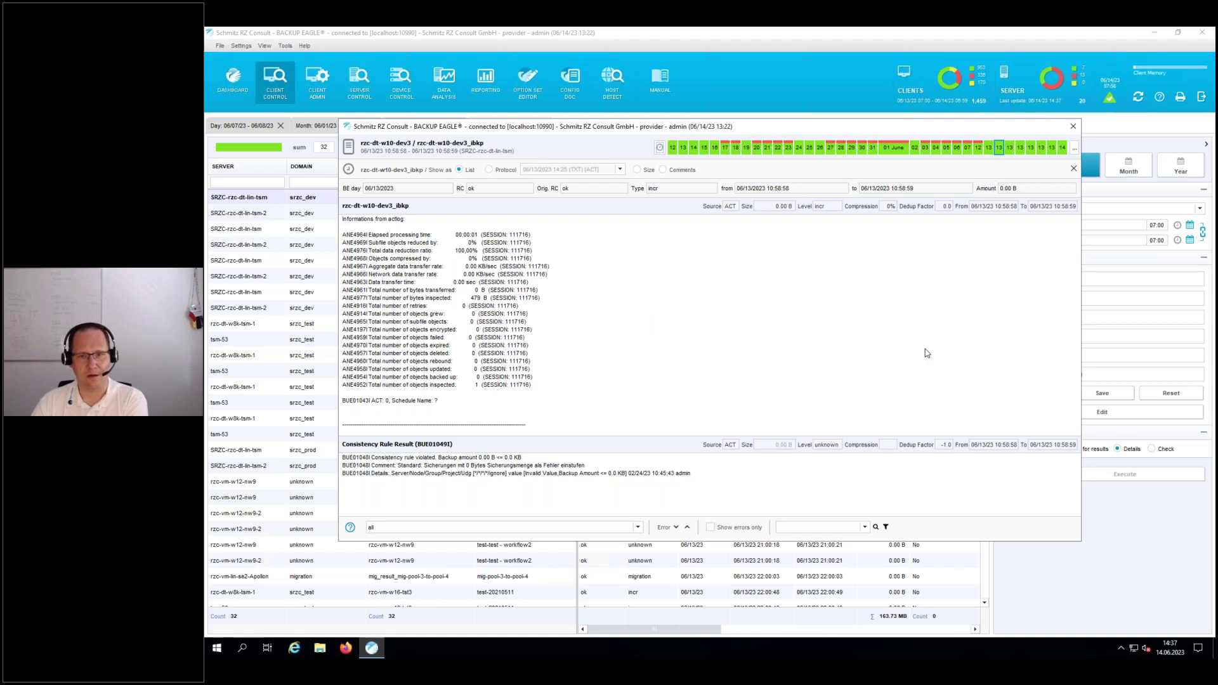
left_click(1073, 129)
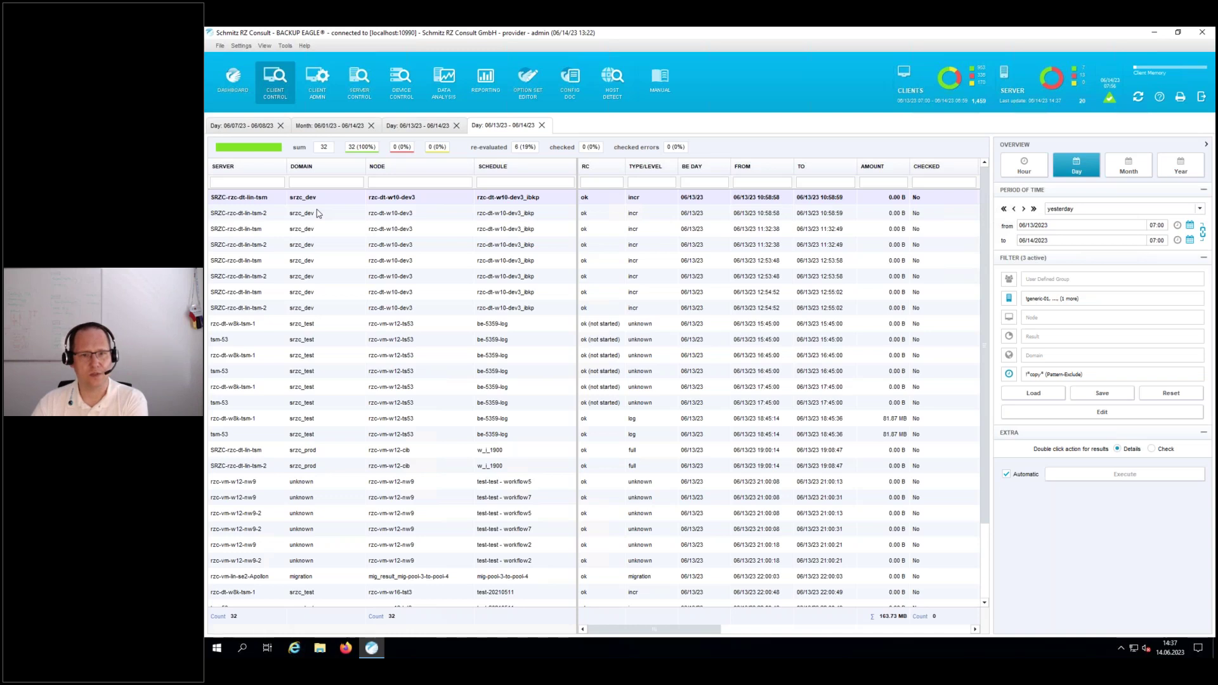
Examine the details and history of the not started 17:45 be-5359-log backup on tsm-53, and return to the dashboard.
scroll(596, 437, "down", 3)
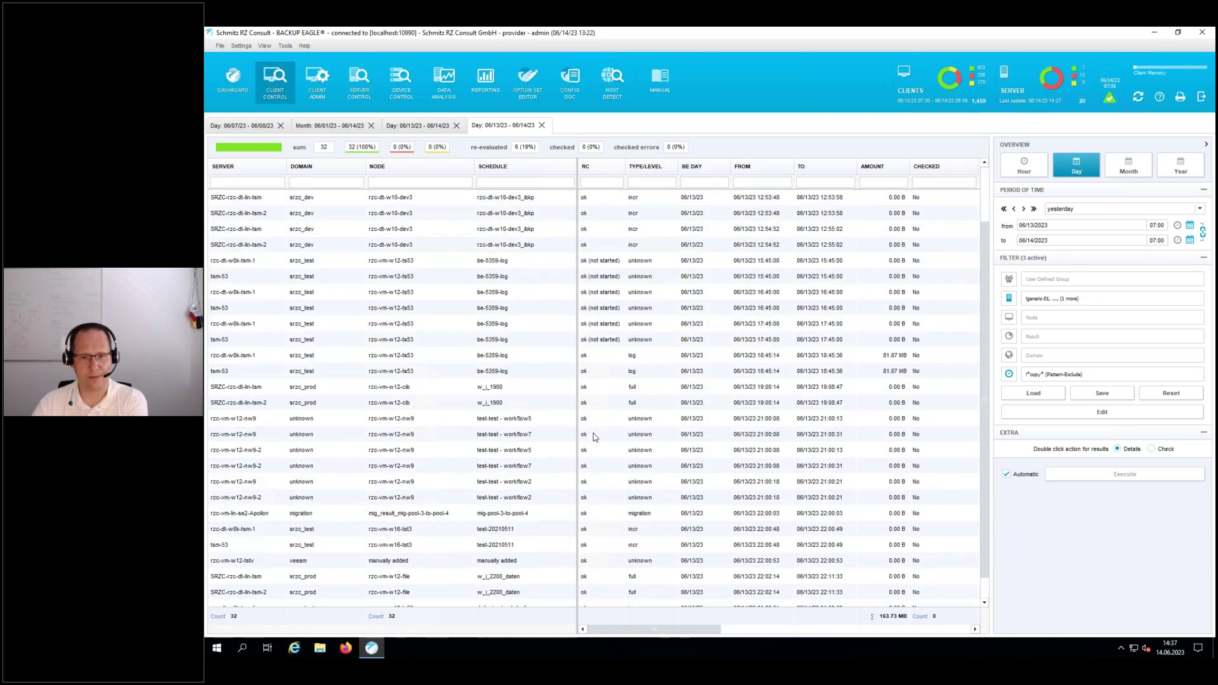
scroll(593, 435, "up", 1)
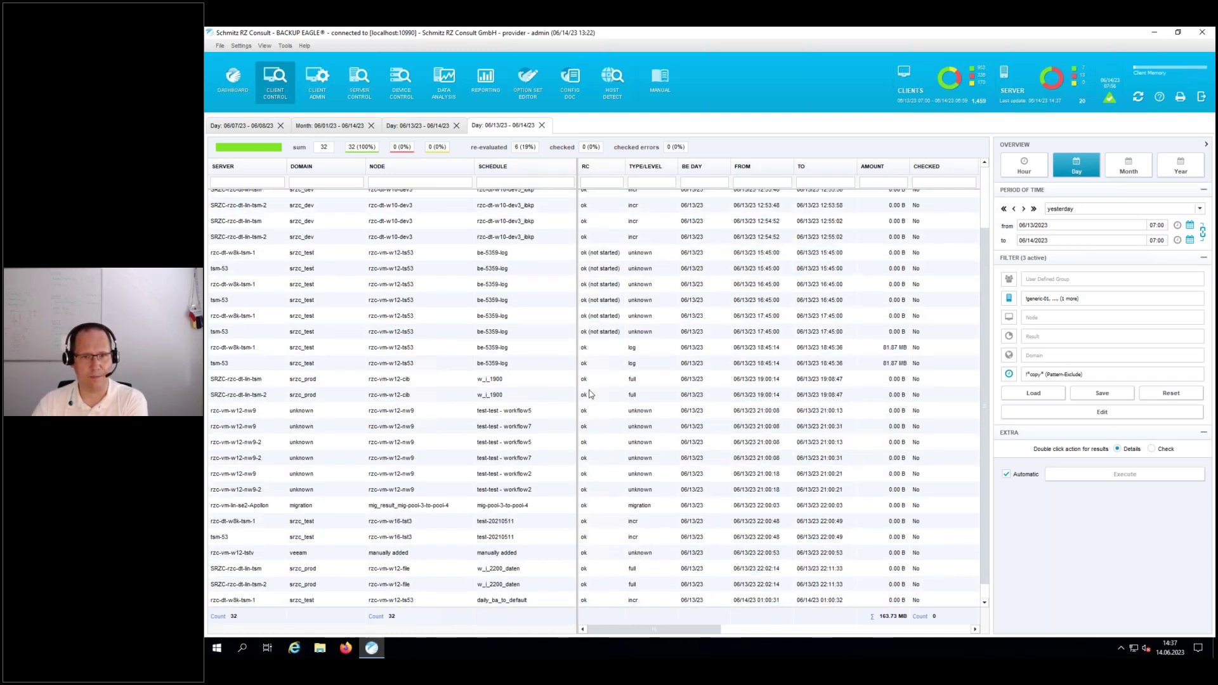
left_click(598, 334)
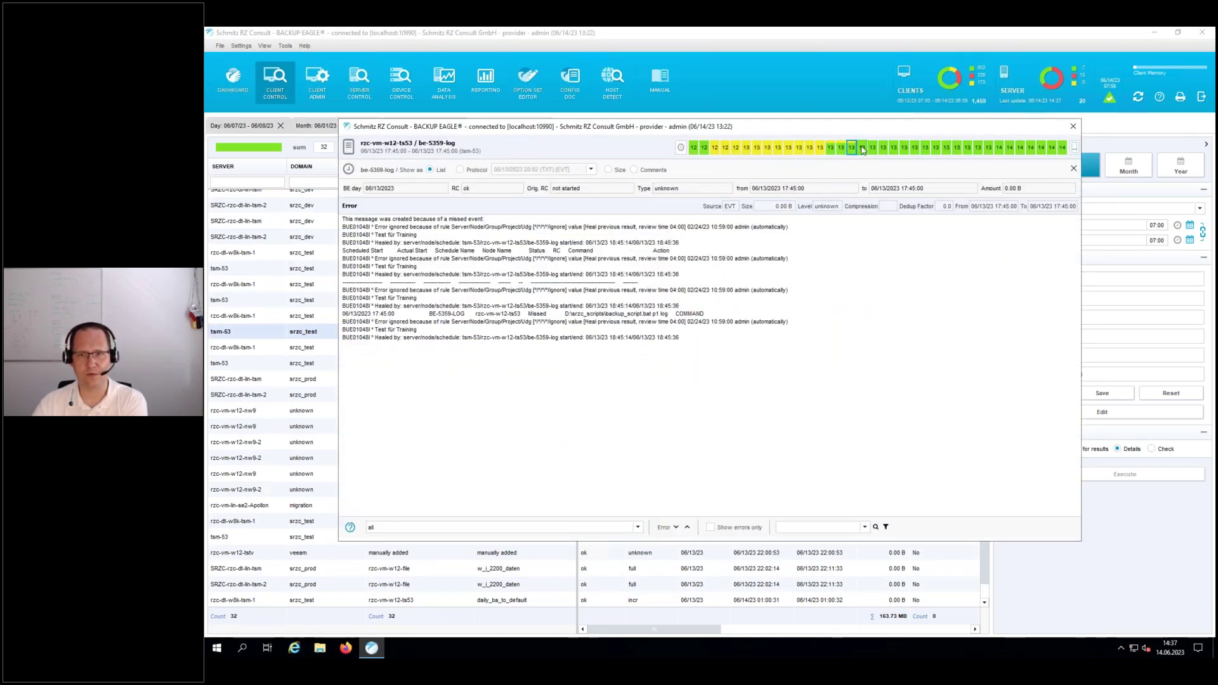
mouse_move(877, 153)
mouse_move(836, 153)
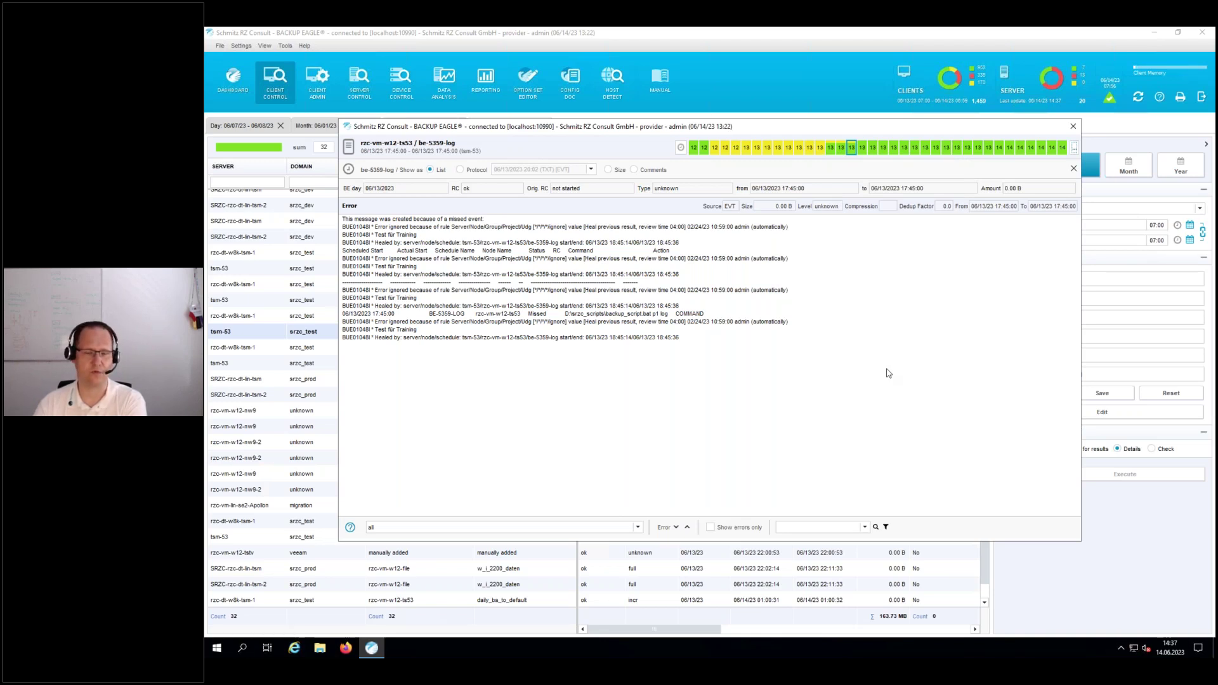
left_click(1074, 128)
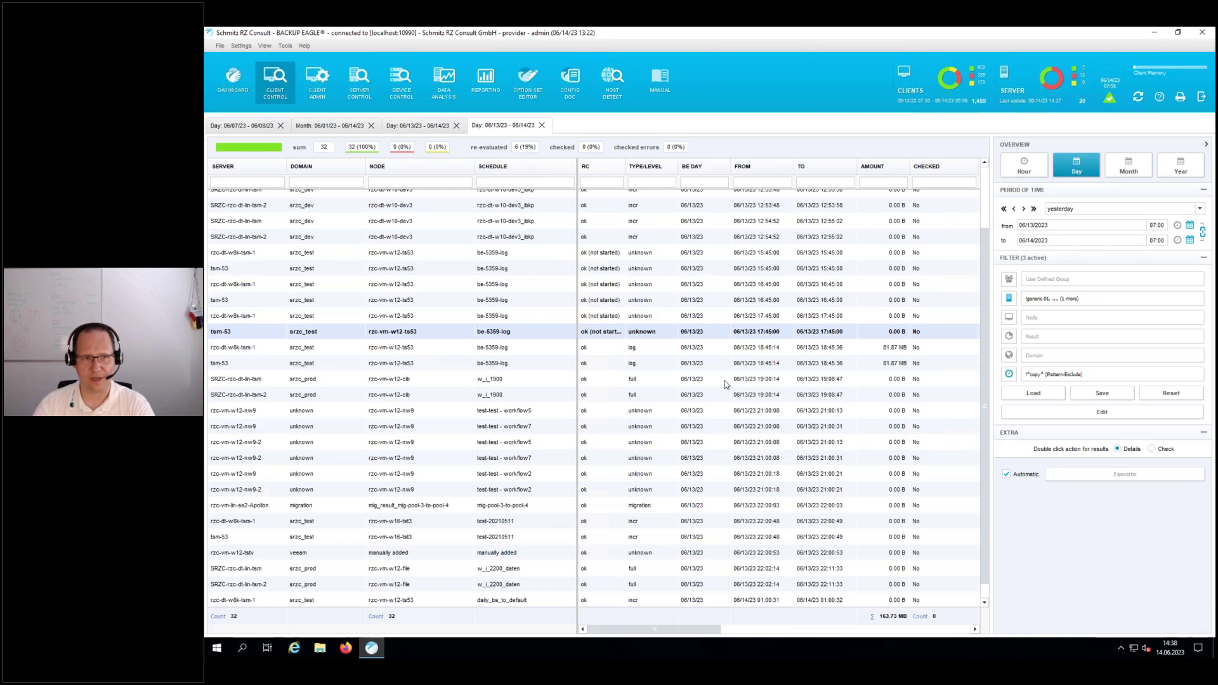
left_click(234, 85)
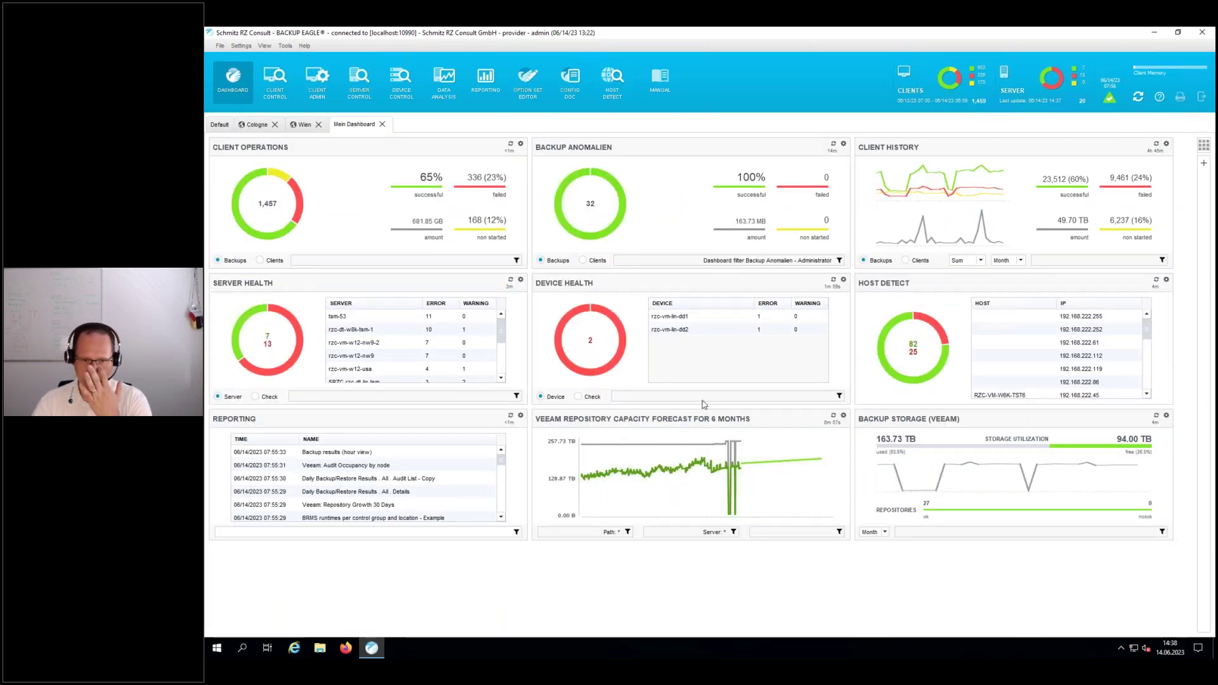